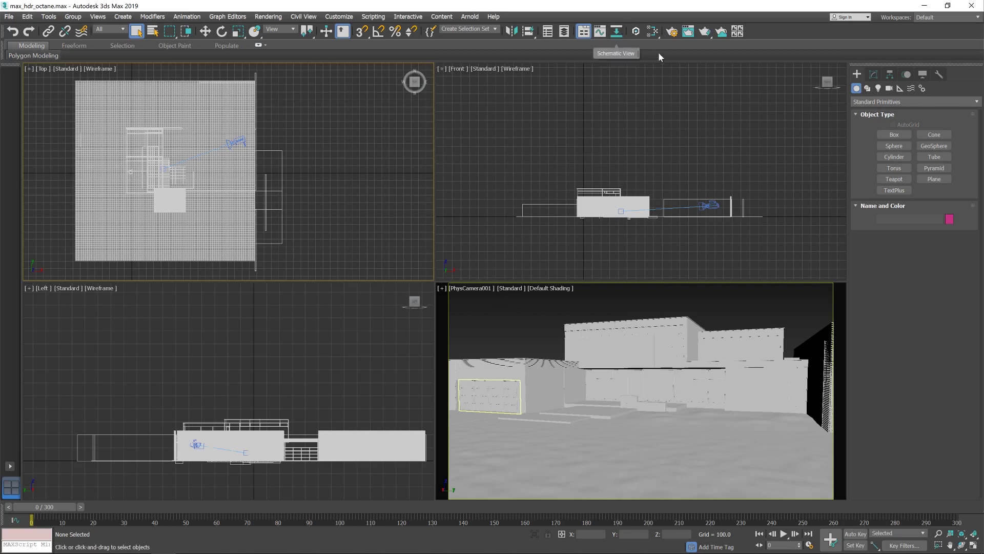
- Add an Octane RGB image map node in the Slate Material Editor
click(652, 31)
drag(330, 190, 329, 165)
right_click(306, 223)
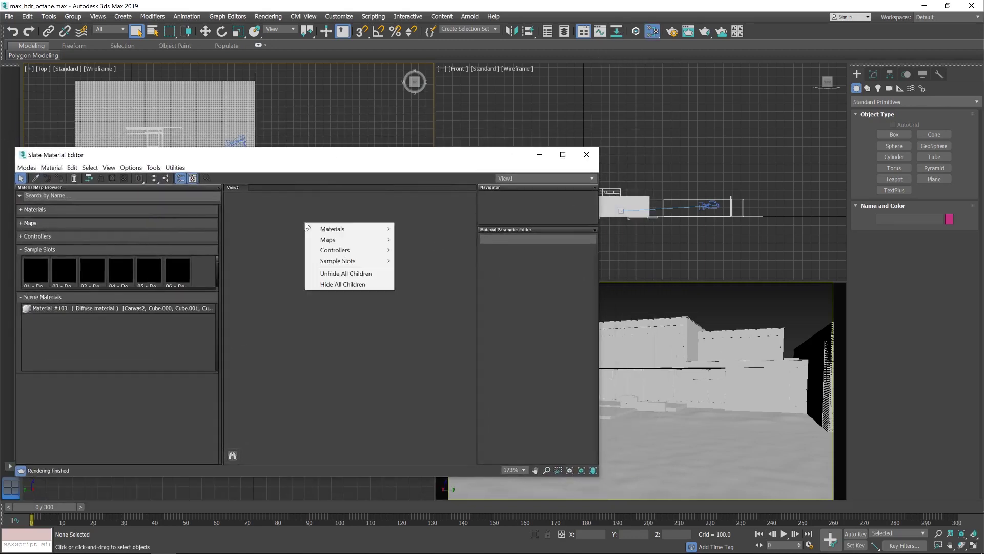
mouse_move(349, 230)
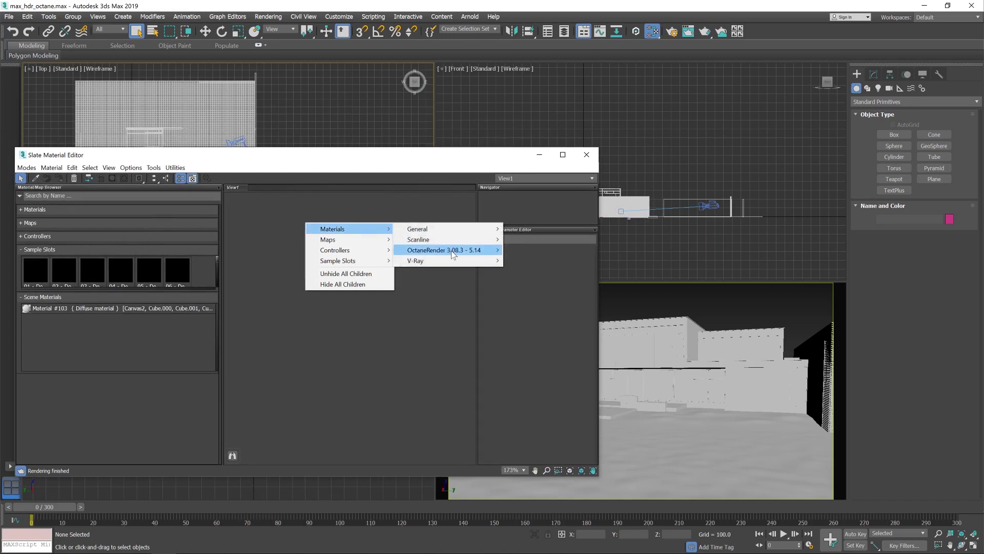
mouse_move(454, 255)
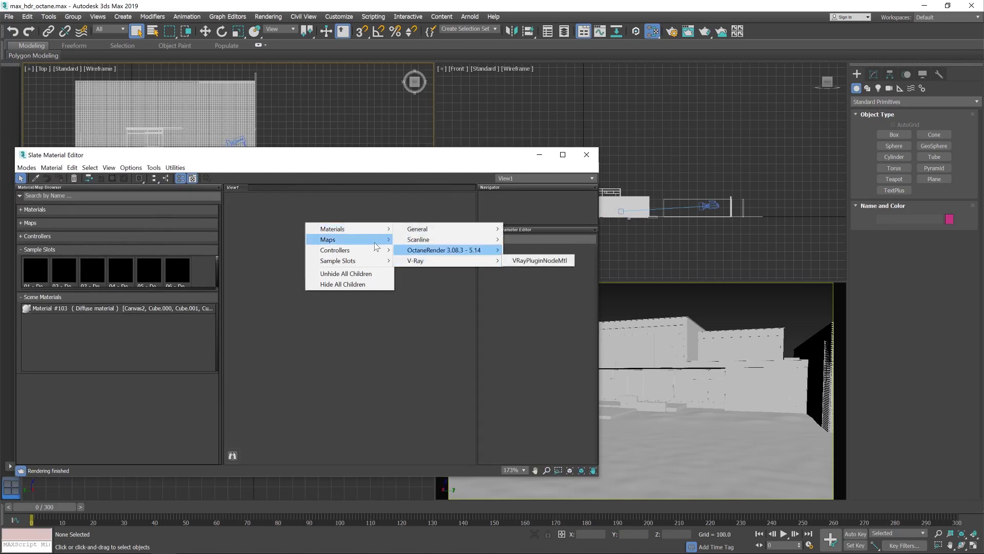
mouse_move(375, 241)
mouse_move(459, 277)
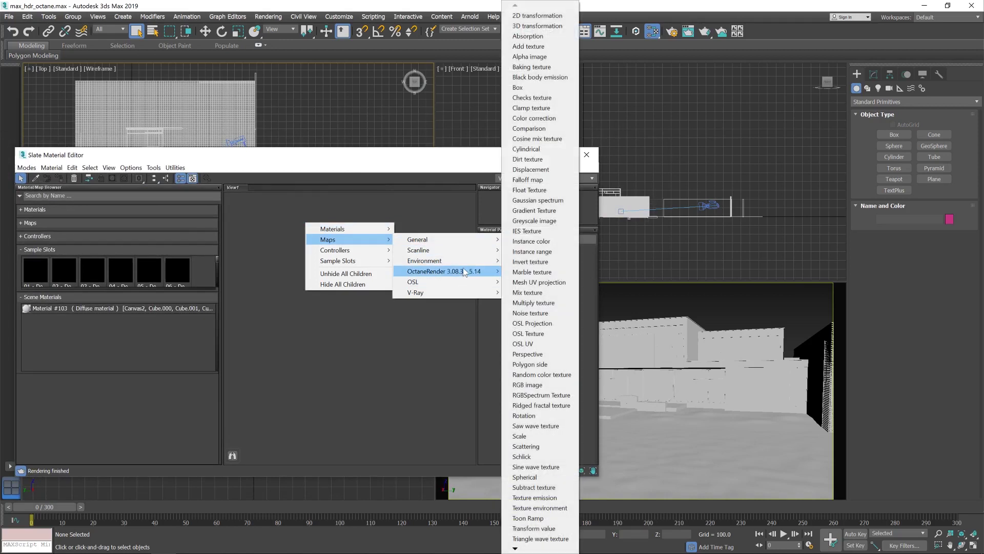
click(528, 385)
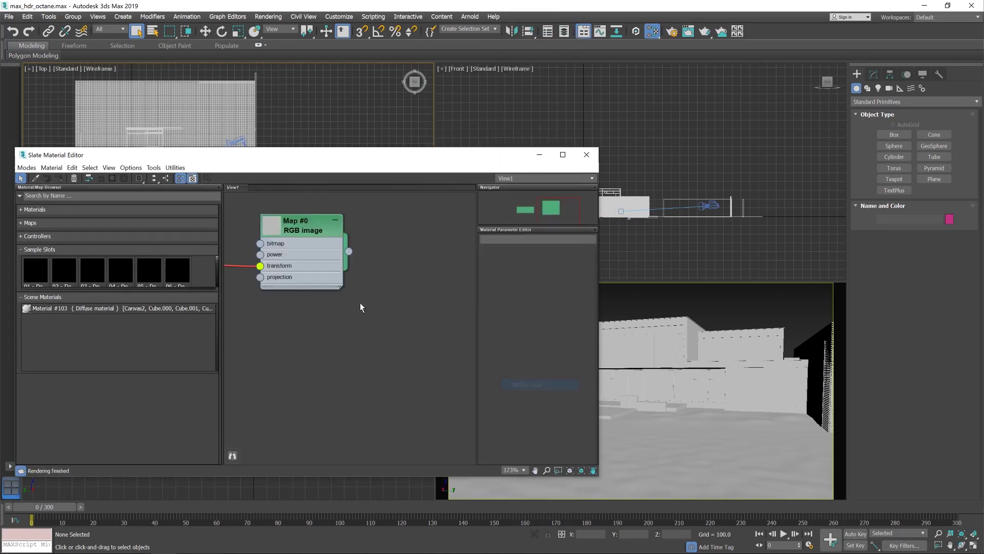
- Show the RGB image map's parameters and bring up its image file chooser
middle_drag(401, 268, 445, 296)
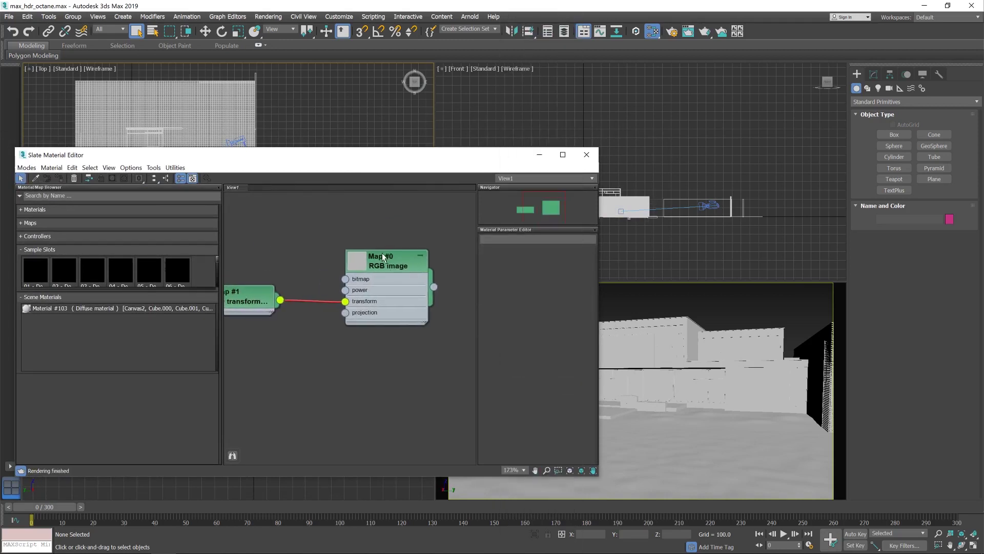
double_click(385, 267)
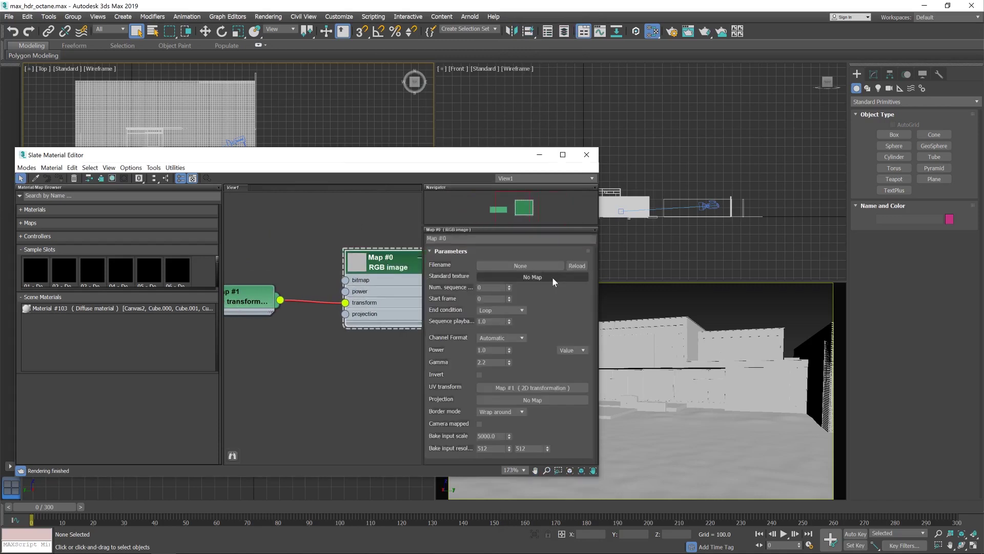
click(545, 266)
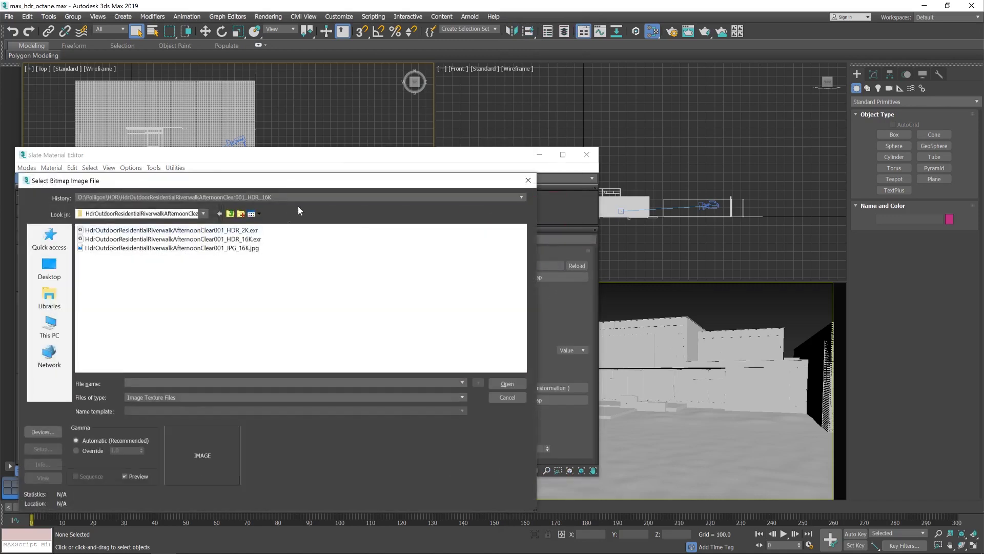
- Load HdrOutdoorResidentialRiverwalkAfternoonClear001_HDR_16K.exr into the map with gamma overridden to 1.0
drag(288, 185, 316, 97)
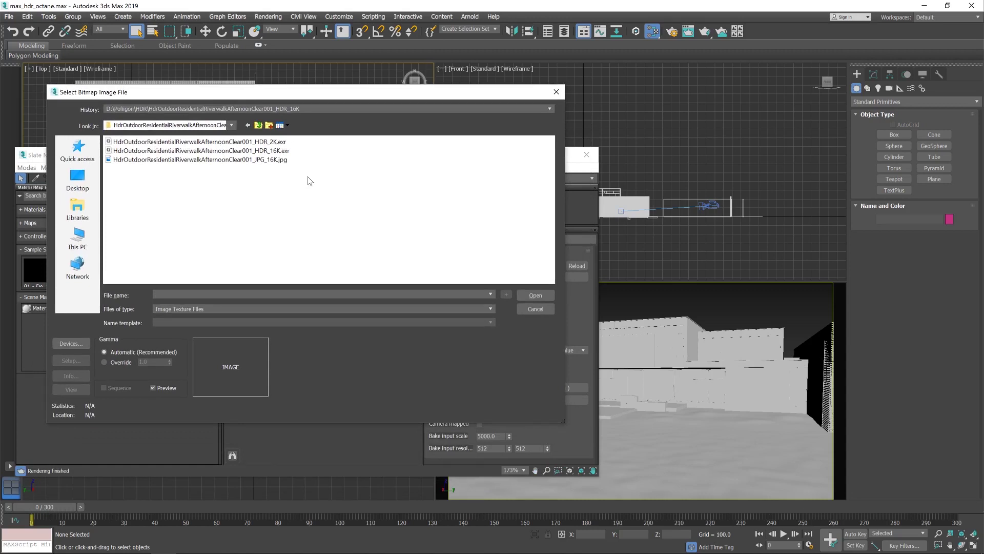
click(280, 151)
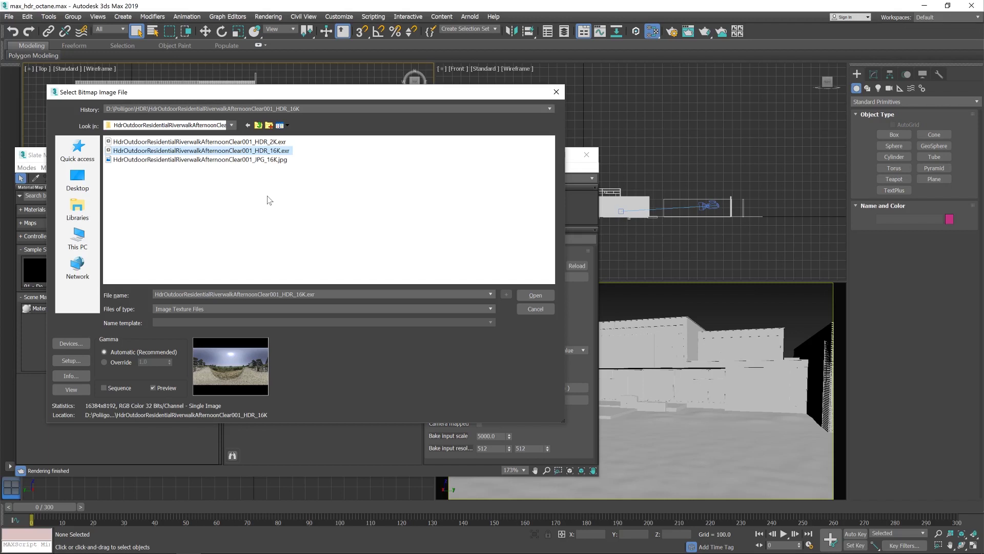
click(288, 152)
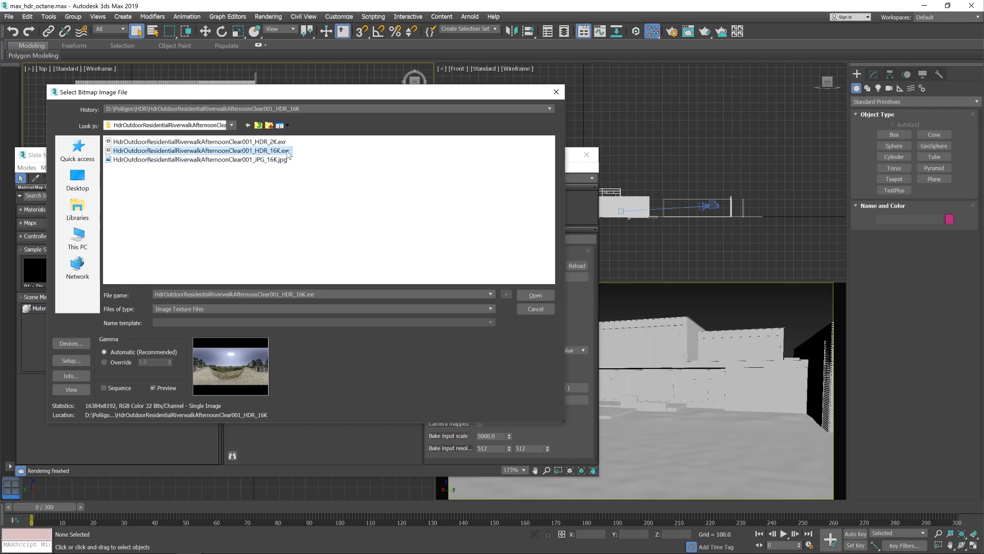
click(125, 364)
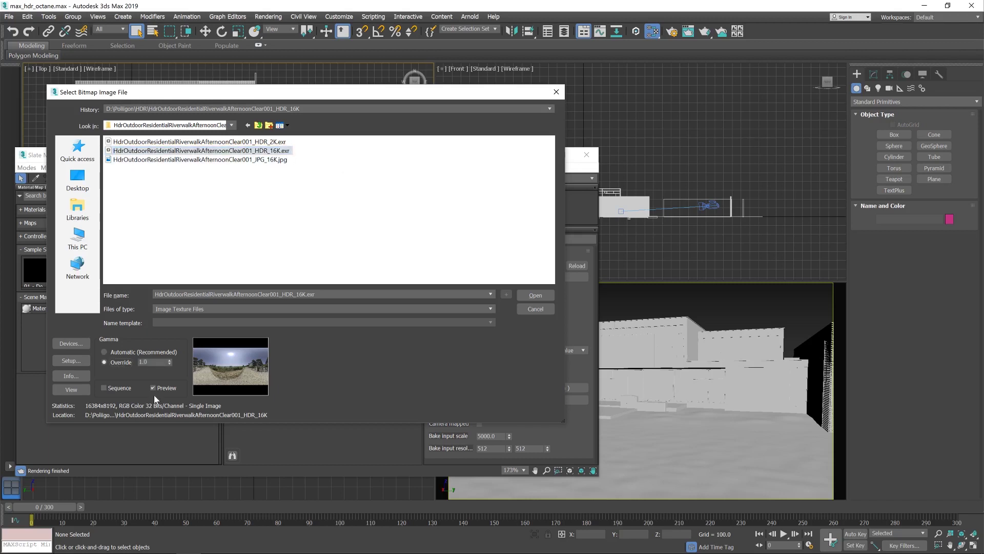
click(545, 296)
click(208, 229)
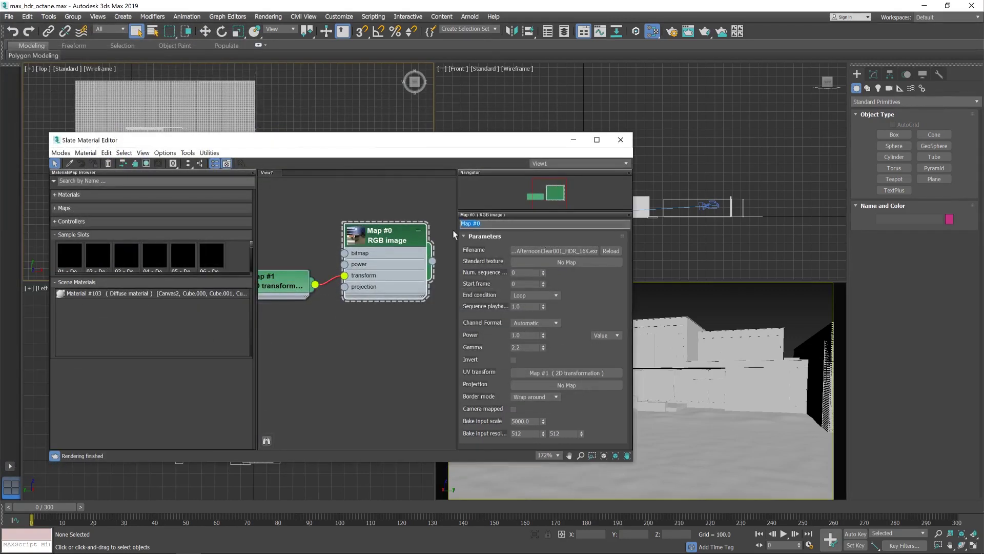
- Rename the map to 'EXR 16K' and lower its gamma from 2.2 to 1.0
text(EXR 16K)
key(Return)
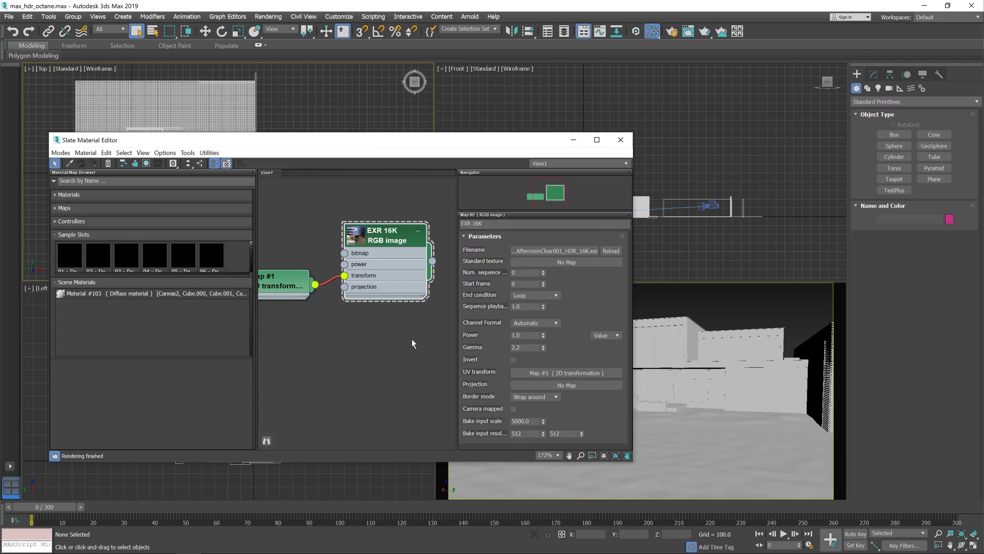
double_click(531, 348)
text(1.0)
key(Return)
drag(480, 147, 410, 237)
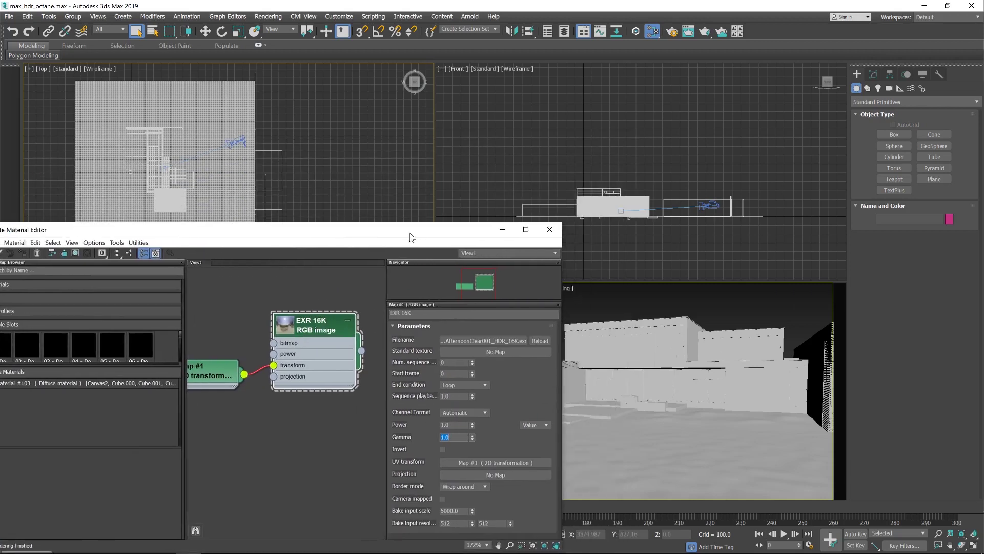
- Assign EXR 16K as an instanced Environment Map and render the camera view
click(271, 17)
click(290, 139)
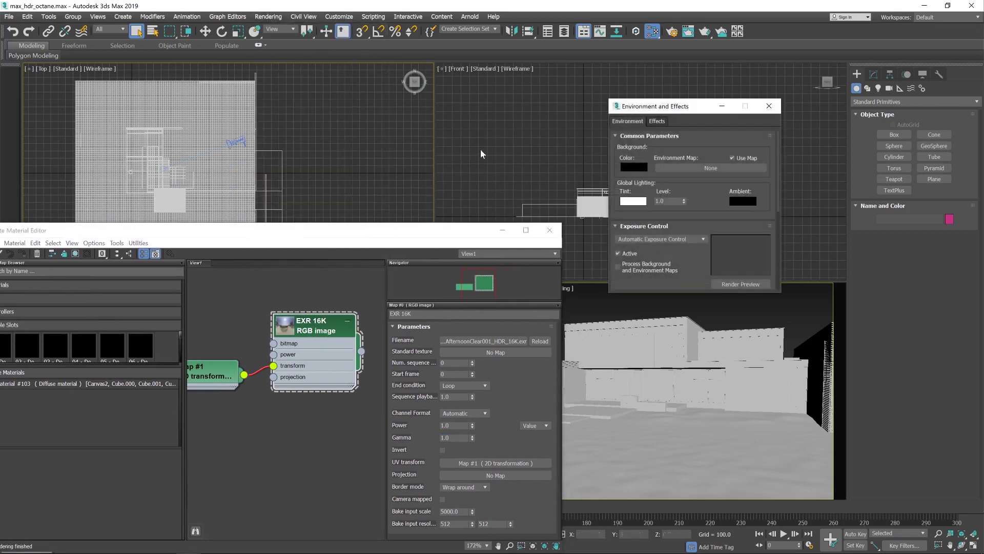
mouse_move(362, 351)
mouse_down()
mouse_move(681, 204)
mouse_move(718, 165)
mouse_up()
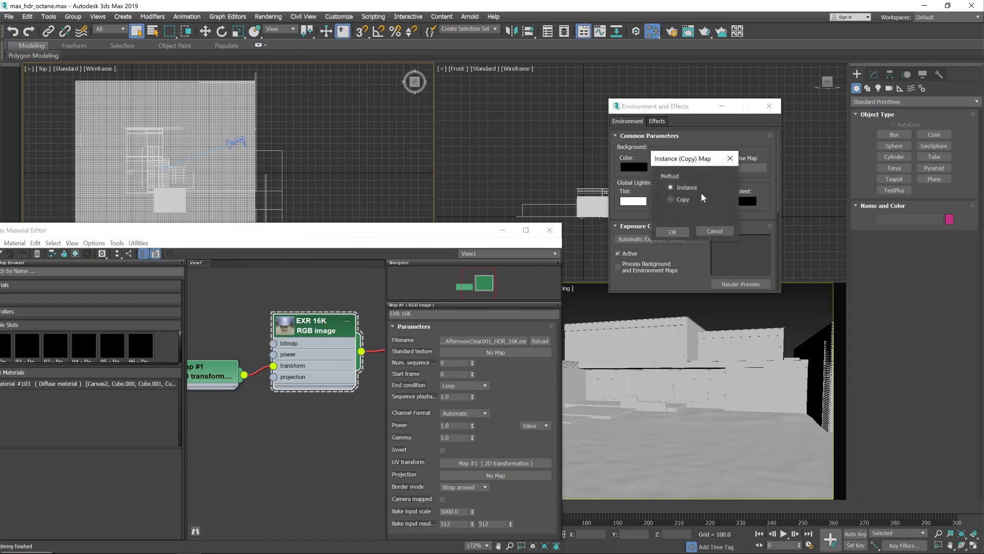
click(674, 232)
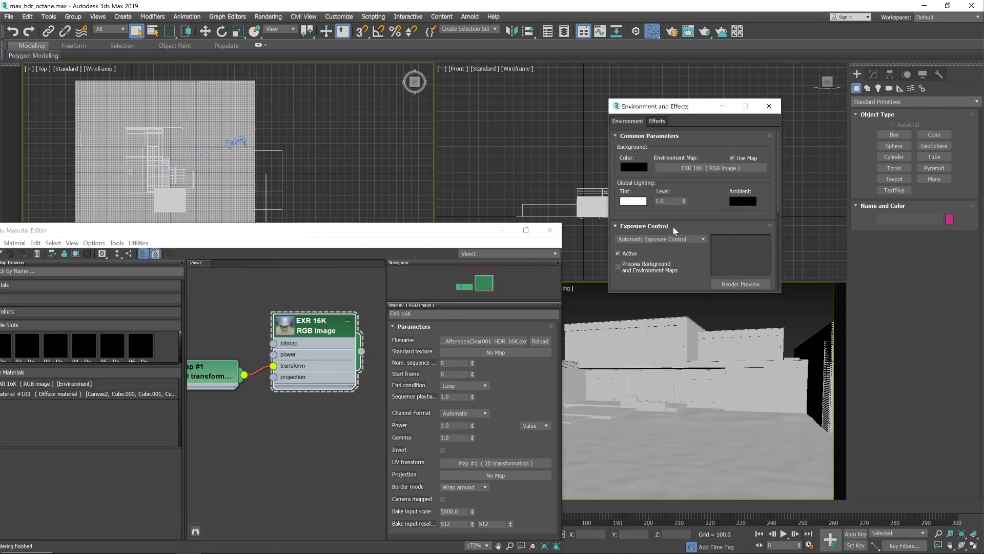
drag(682, 110, 372, 78)
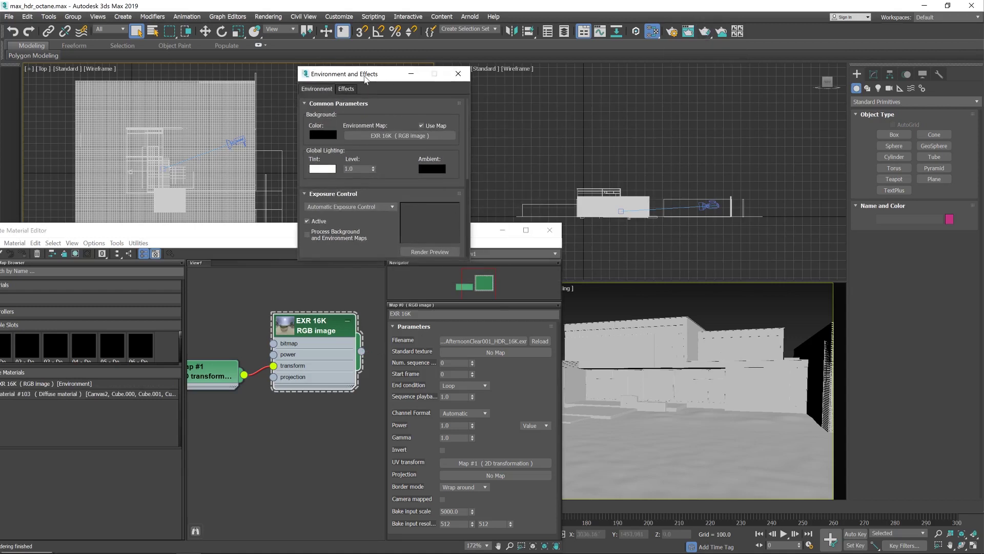
drag(362, 75, 396, 38)
click(719, 32)
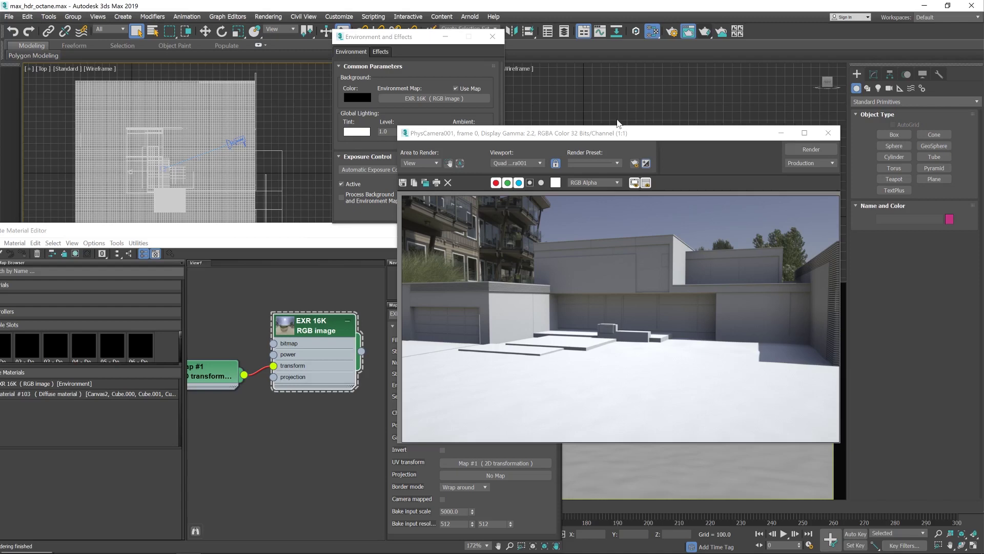
click(828, 133)
- Launch the OctaneRender viewport from Render Setup's Kernel tab, then close Render Setup
click(670, 33)
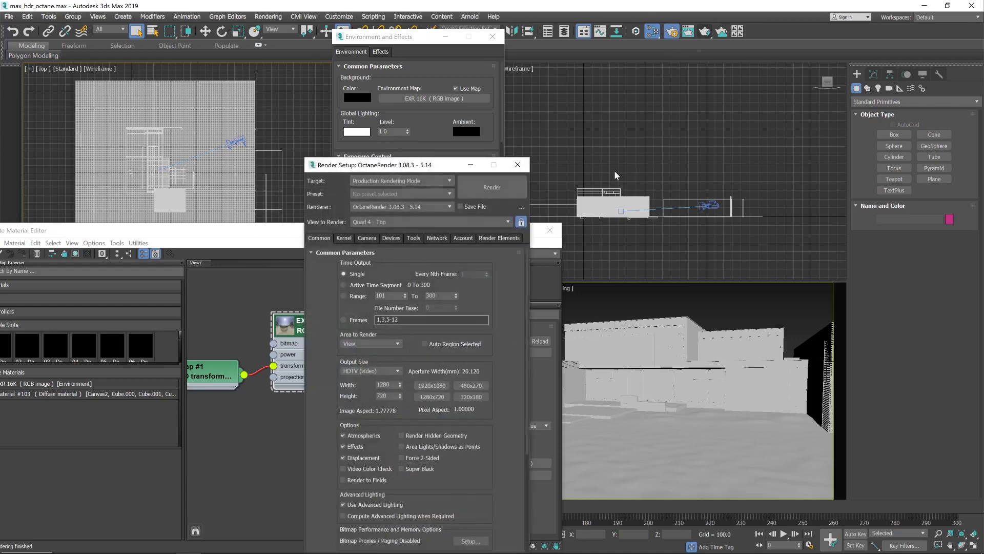
click(344, 237)
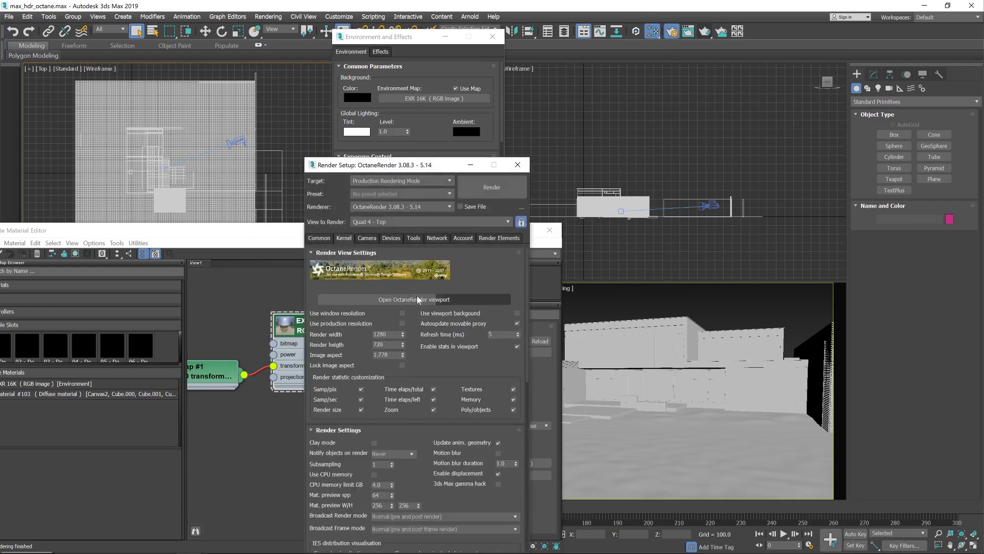
click(421, 300)
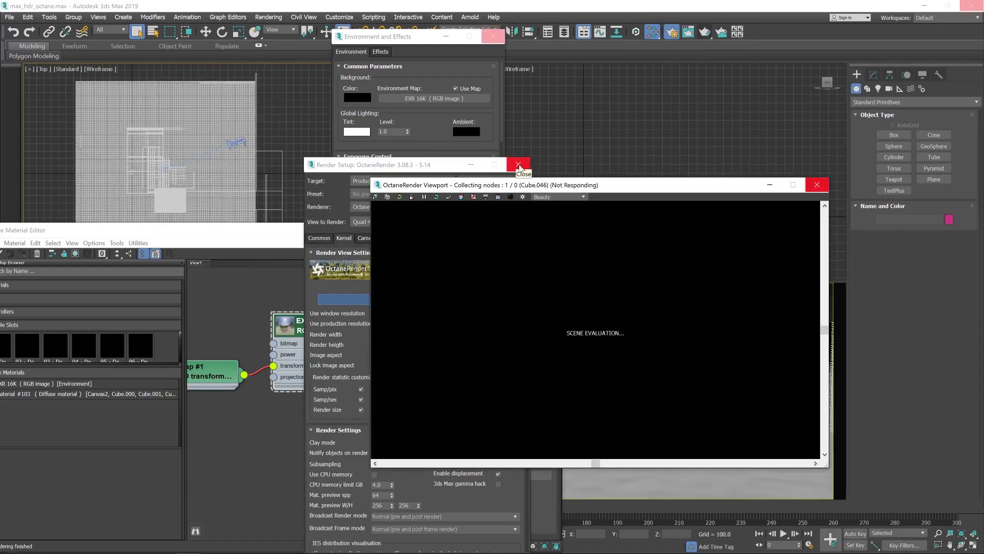
click(517, 166)
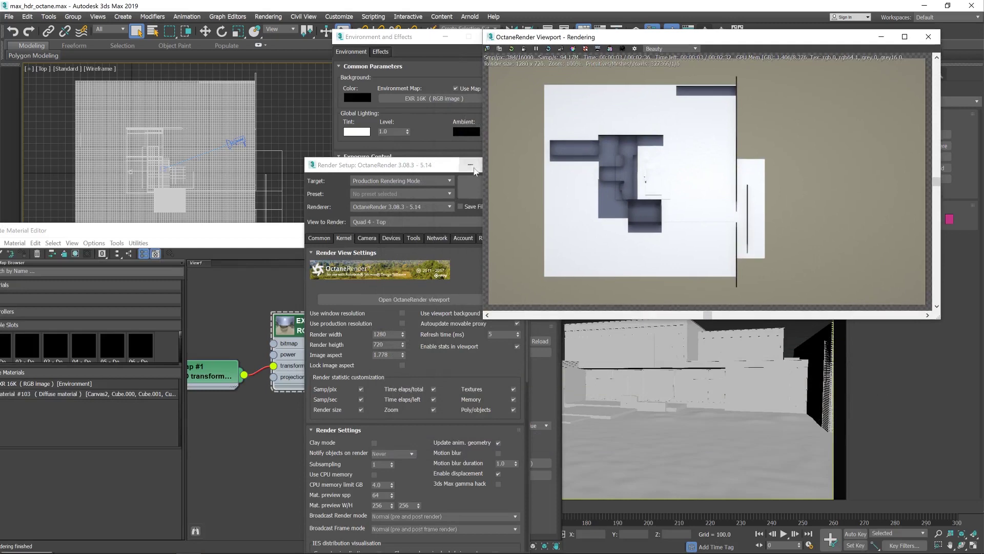
click(518, 164)
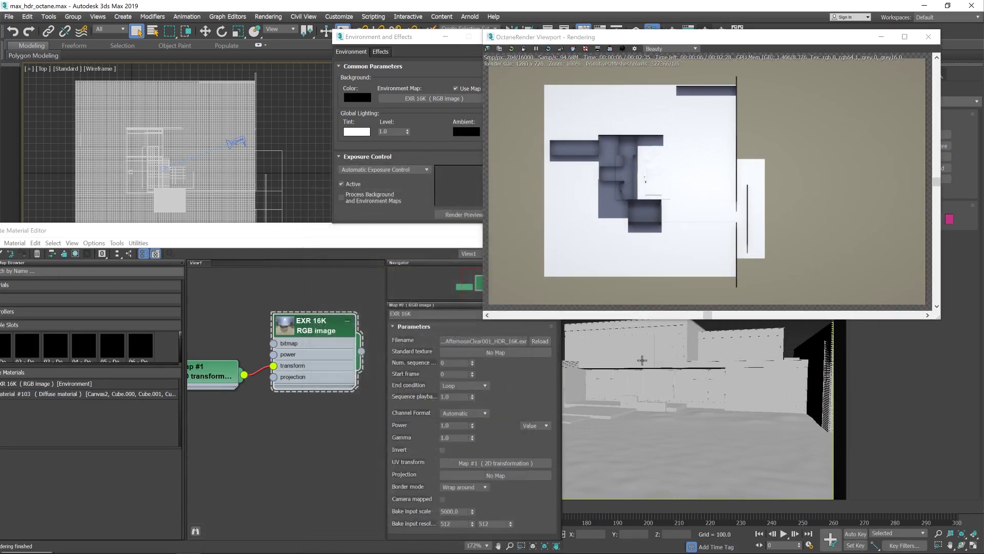
- Show the camera view in Octane, set the HDR's Translation U to 0.51, then close the viewport
click(642, 361)
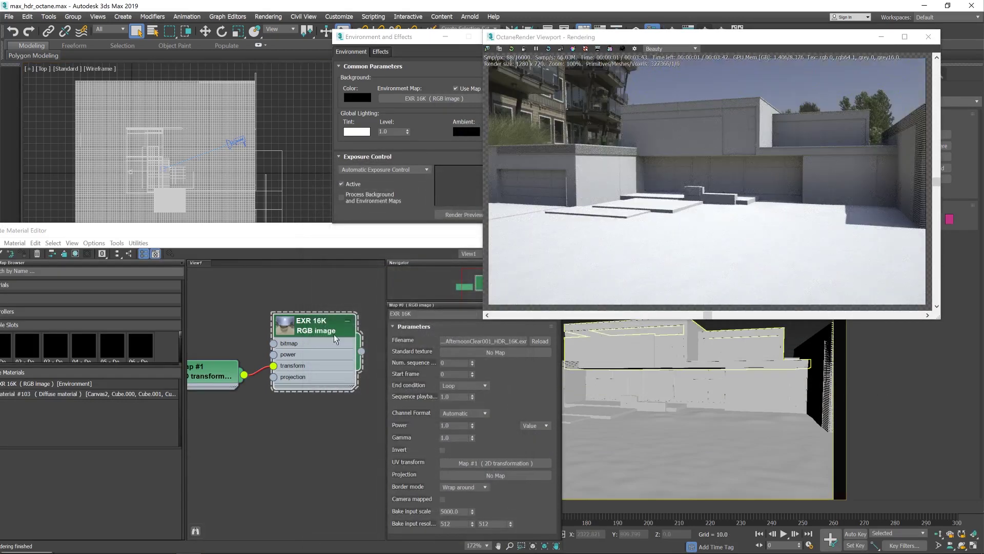
click(210, 372)
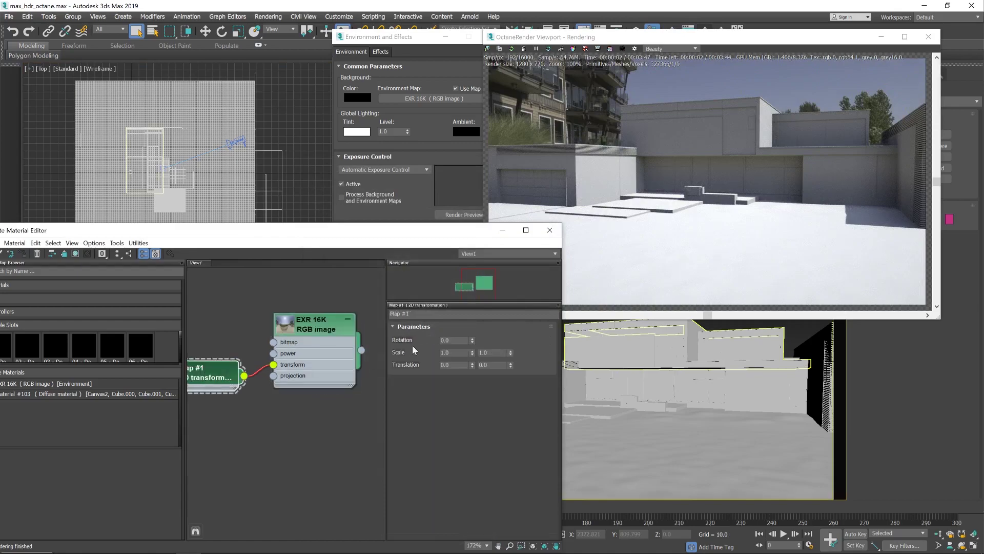
drag(471, 364, 470, 347)
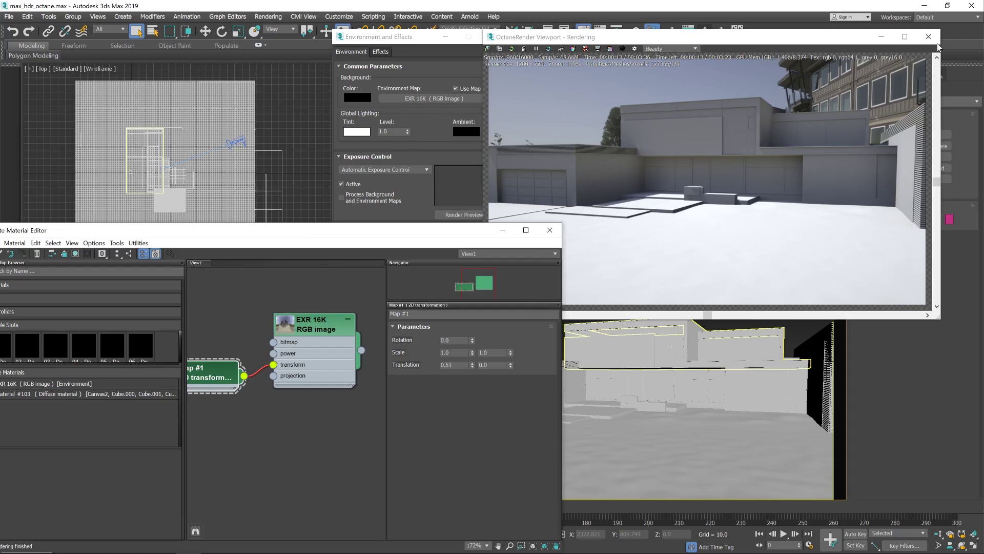
click(928, 37)
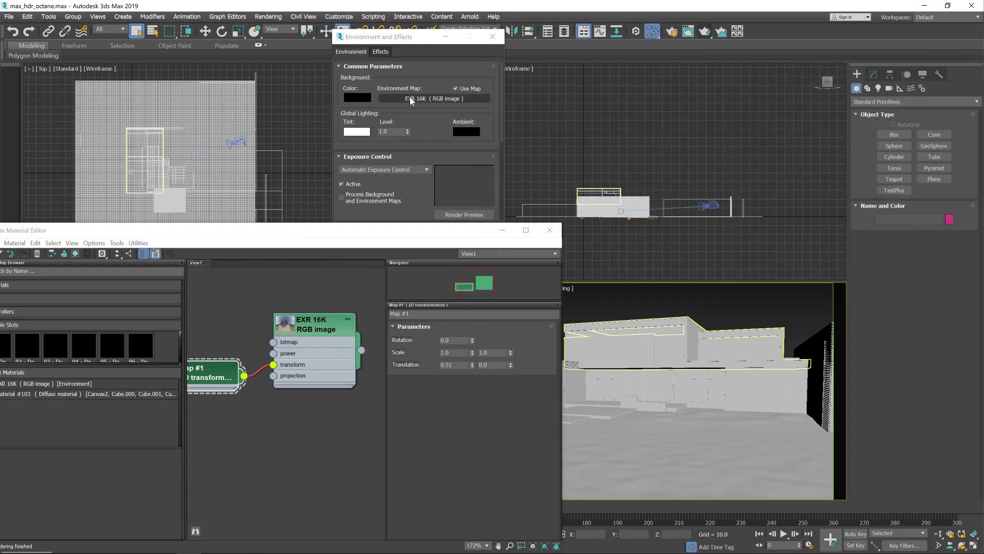
- Clear the Environment Map slot to None, removing EXR 16K from the background
click(426, 97)
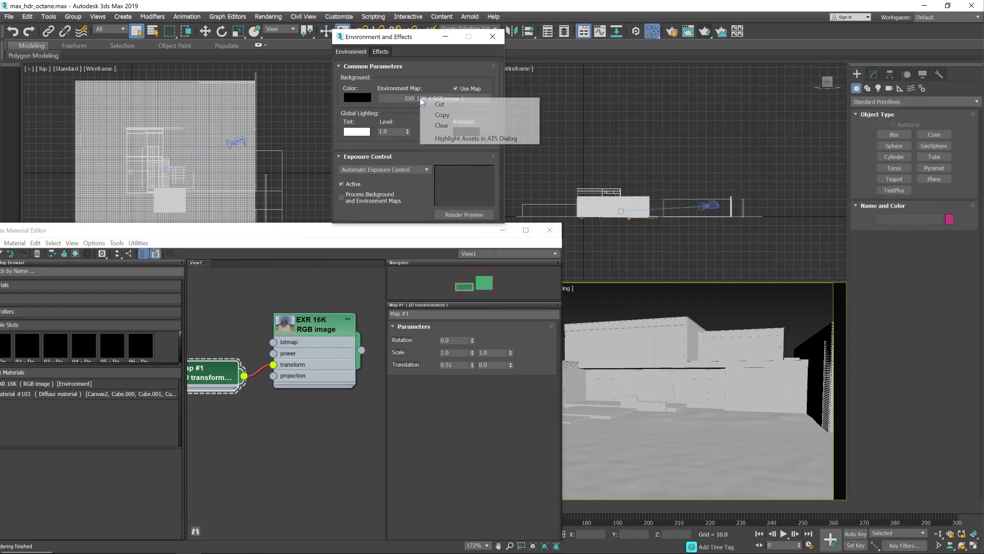
click(442, 125)
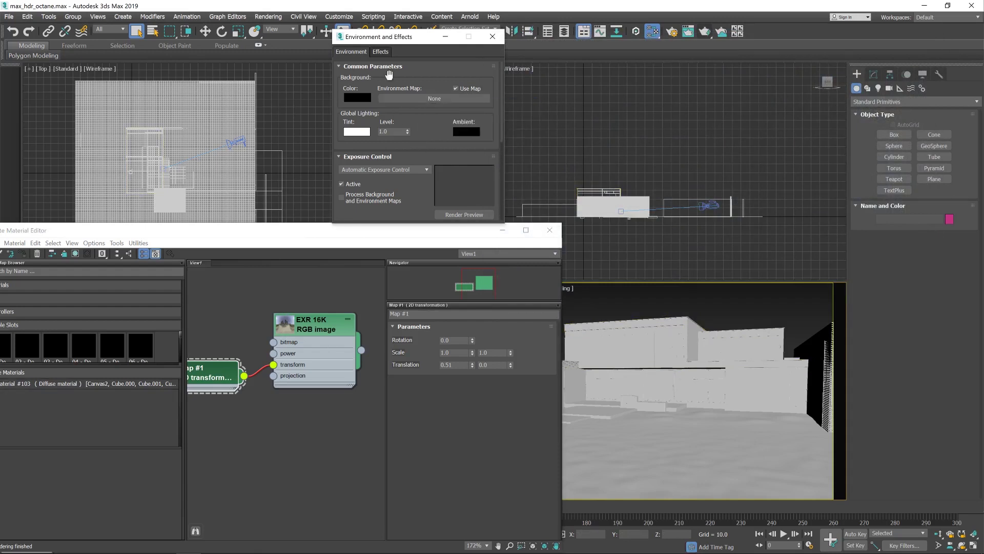
drag(403, 37, 722, 91)
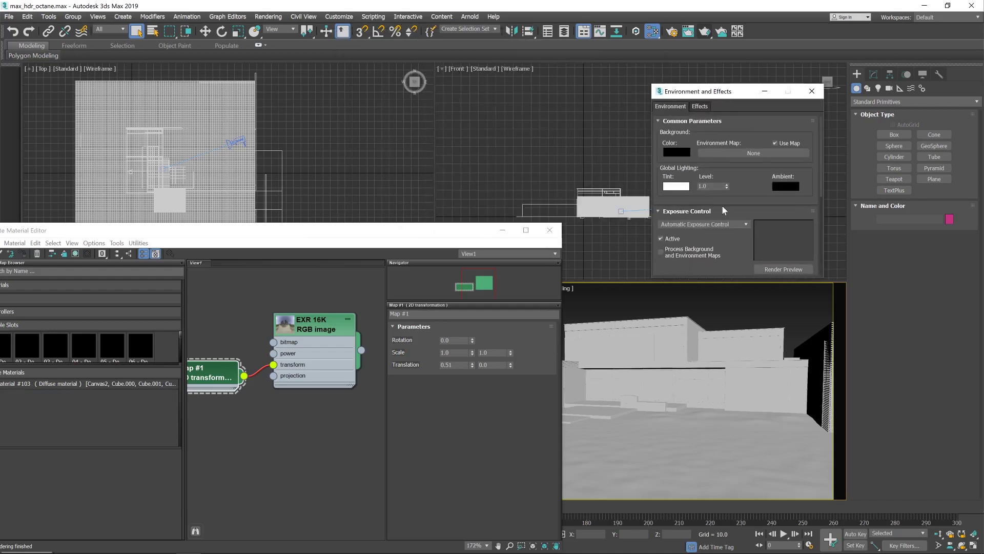
- Close Environment settings and choose the Octane DayLight type in the Create panel's Lights
click(812, 91)
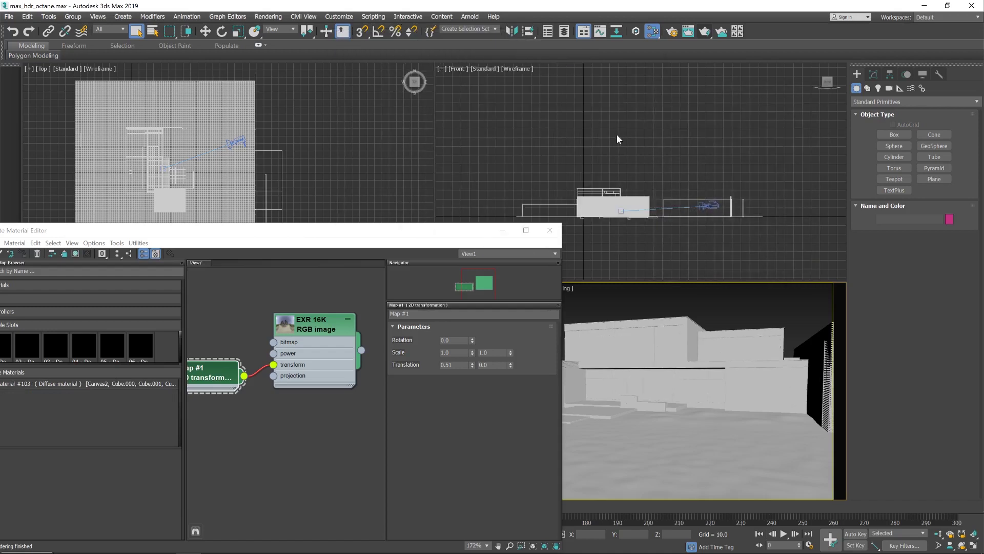
click(875, 101)
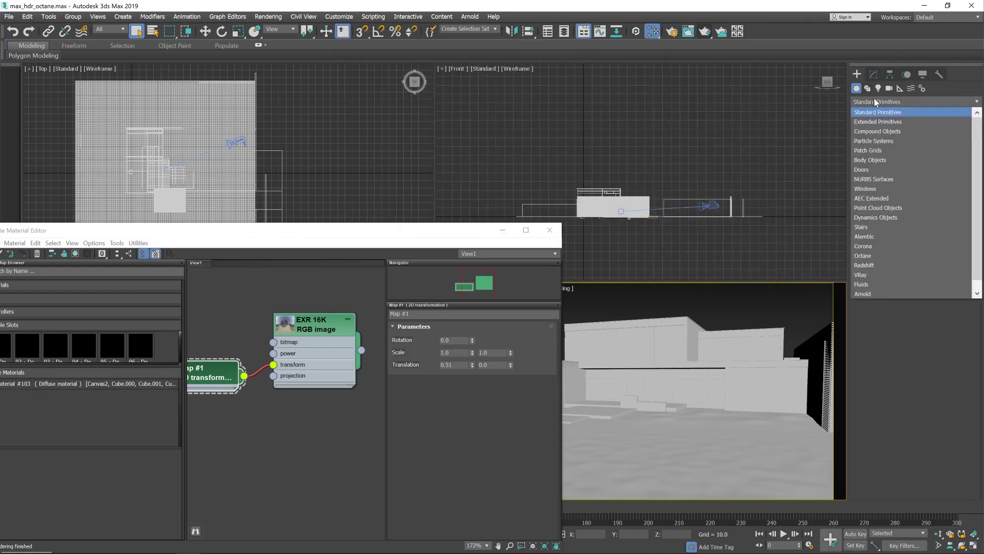
click(876, 111)
click(878, 88)
click(878, 102)
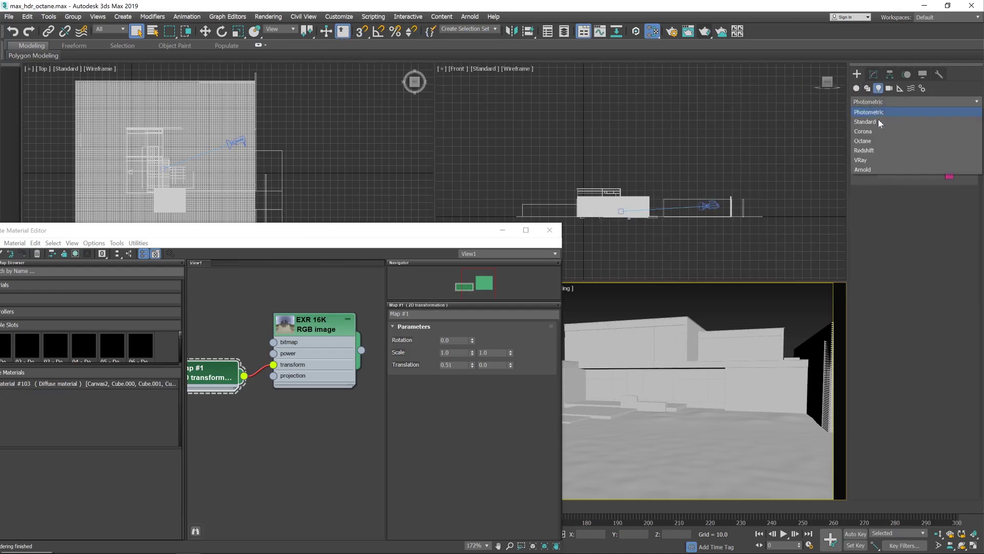
click(880, 142)
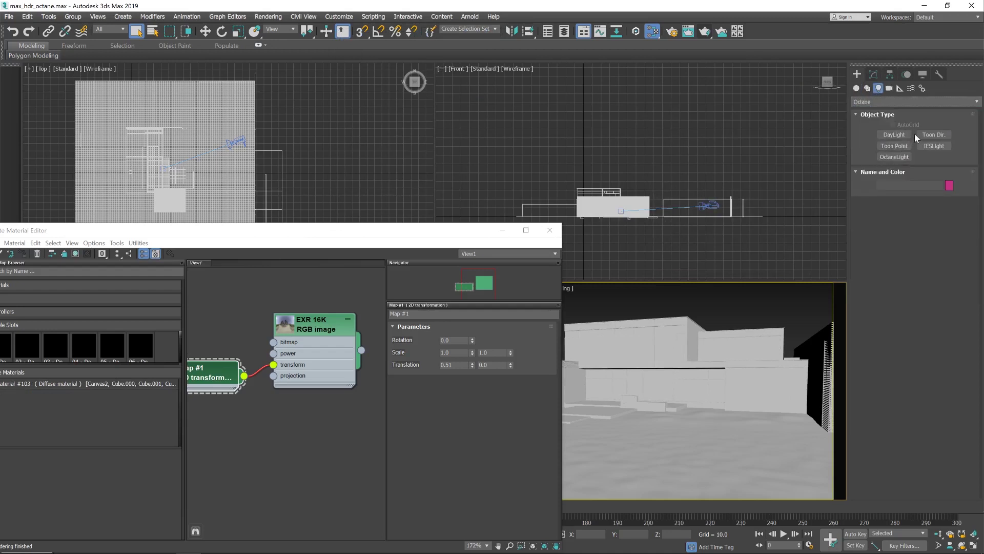
click(893, 156)
click(894, 134)
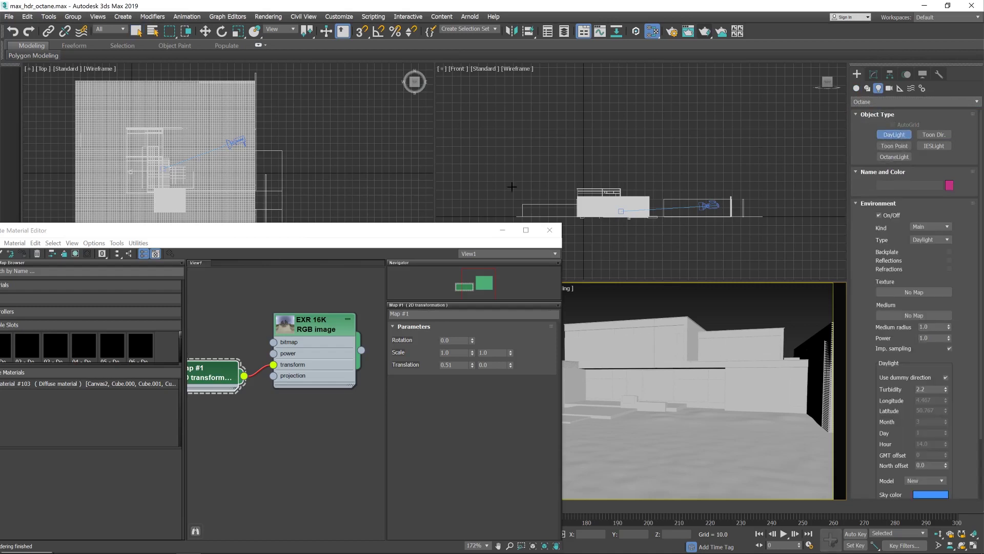
- Place two daylights, OctaneDayLight_001 and OctaneDayLight_002, in the Top viewport
drag(382, 135, 318, 137)
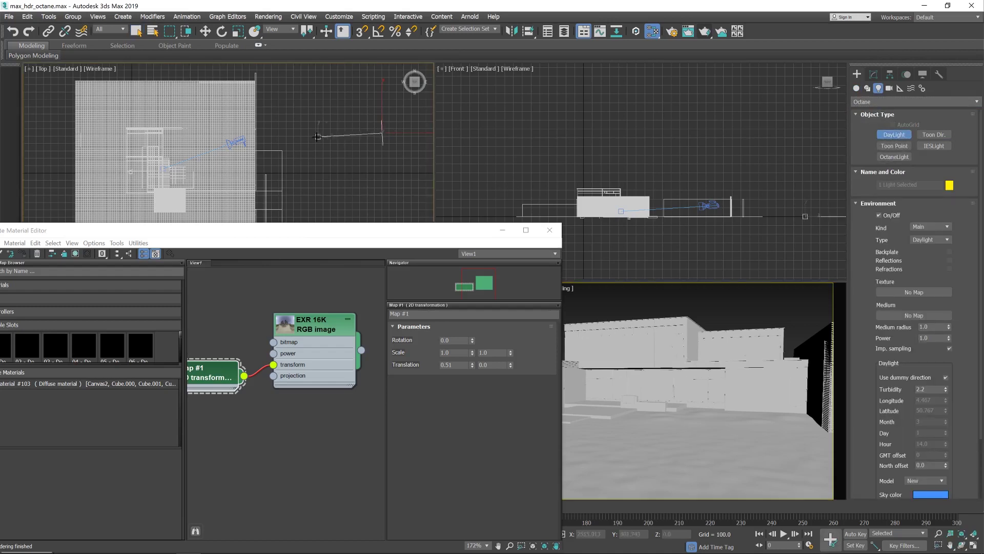
click(324, 136)
drag(385, 190, 314, 190)
click(328, 193)
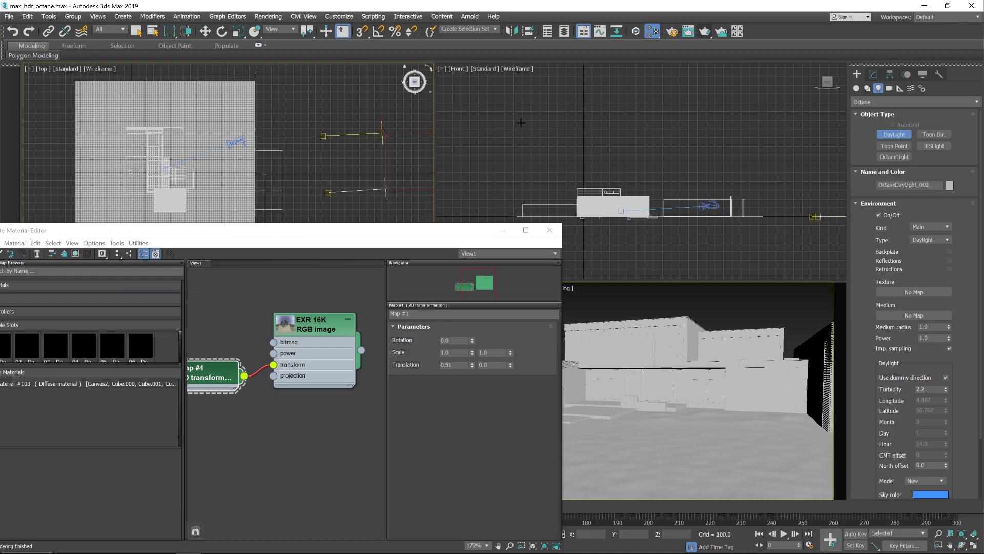
click(205, 31)
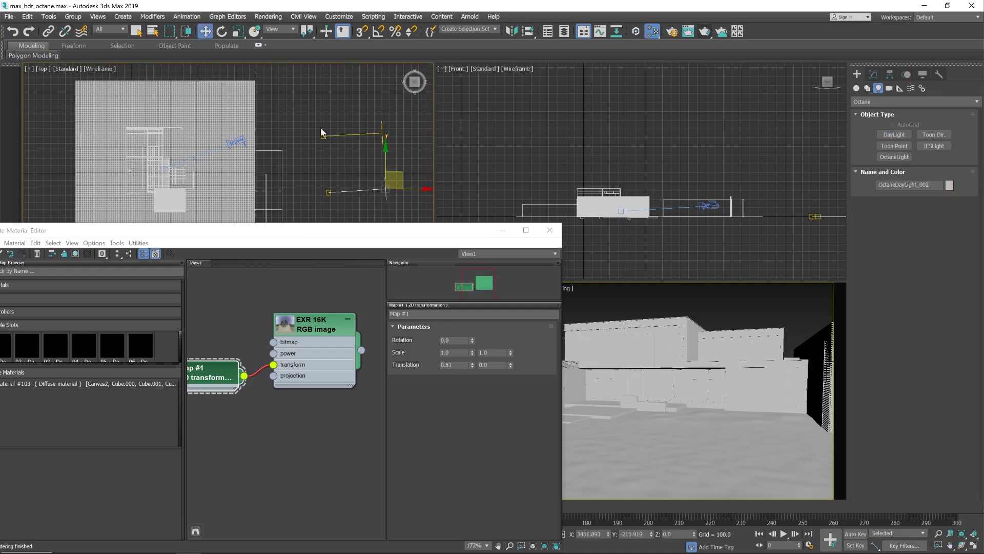
click(379, 133)
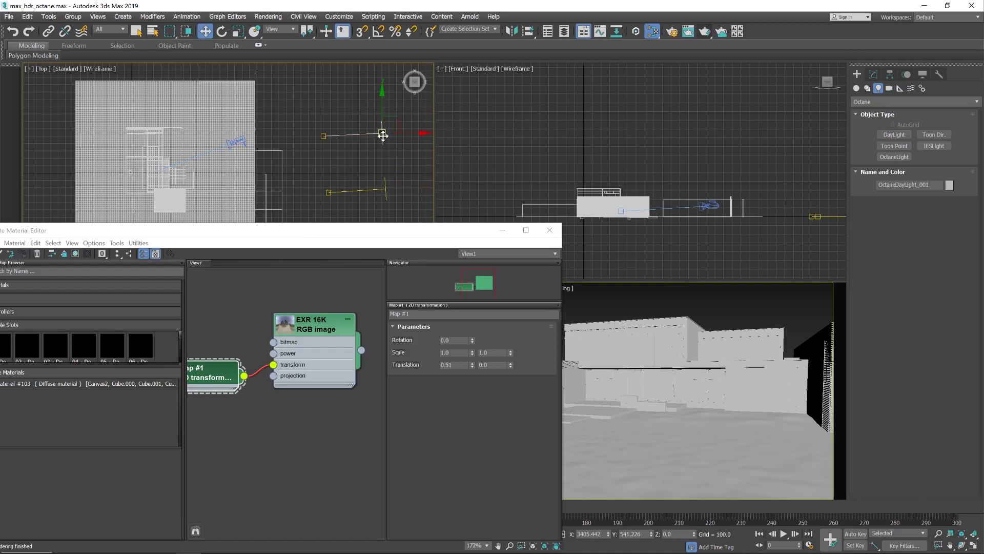
click(386, 189)
- Delete the EXR 16K image node from the Slate view
click(311, 324)
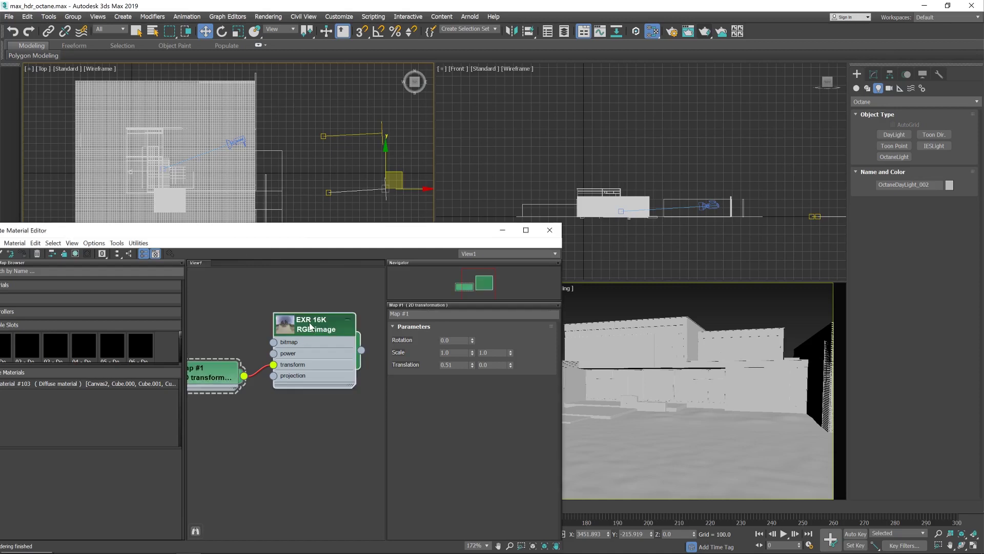
key(Delete)
key(Delete)
right_click(247, 327)
- Add a new Octane RGB image node and show its parameters
mouse_move(287, 345)
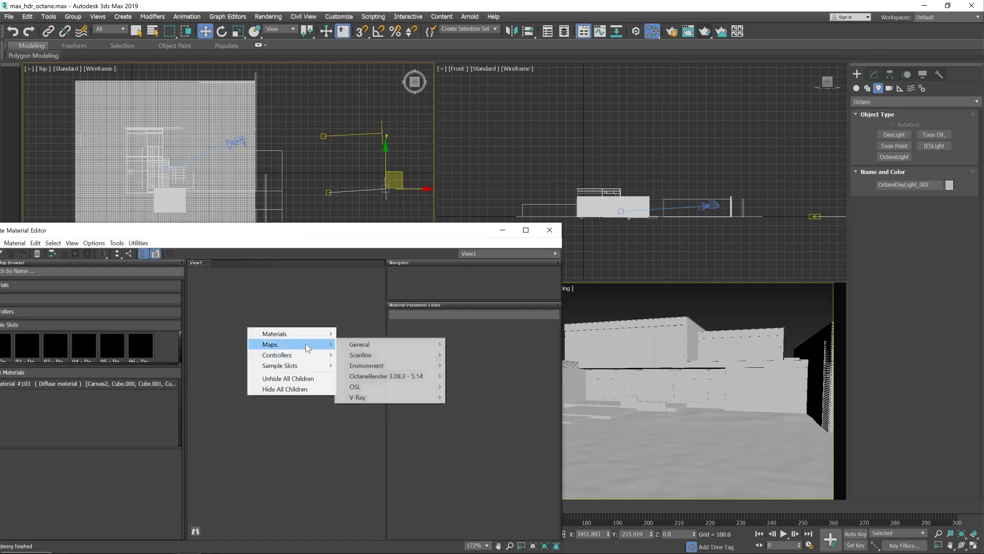
mouse_move(397, 378)
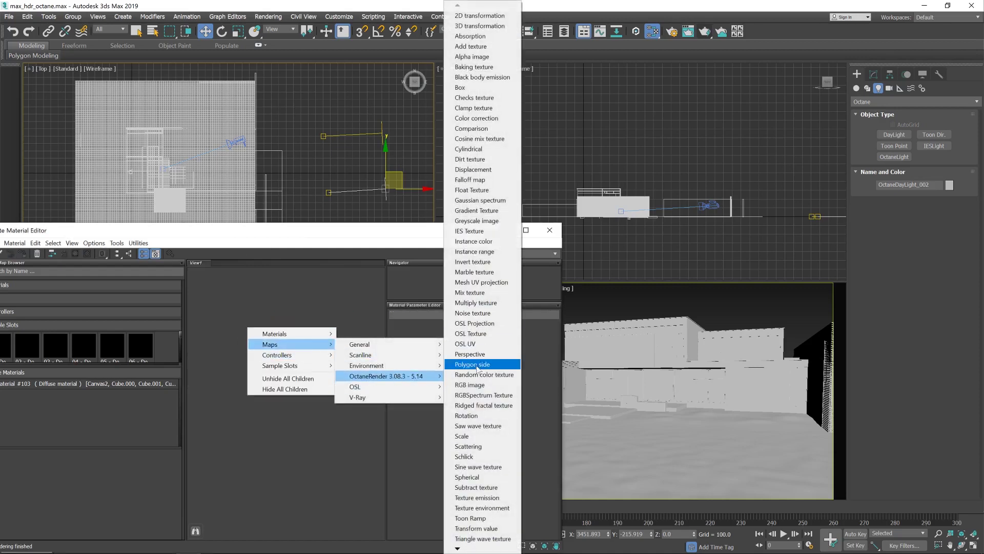
click(477, 385)
double_click(241, 327)
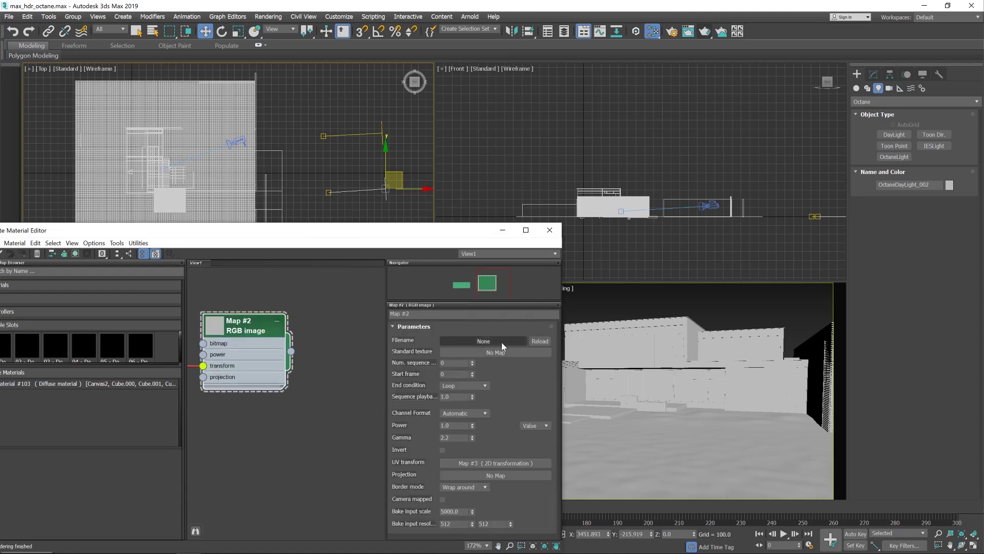
- Load HdrOutdoorResidentialRiverwalkAfternoonClear001_HDR_2K.exr into the node with gamma overridden to 1.0
click(497, 341)
click(167, 269)
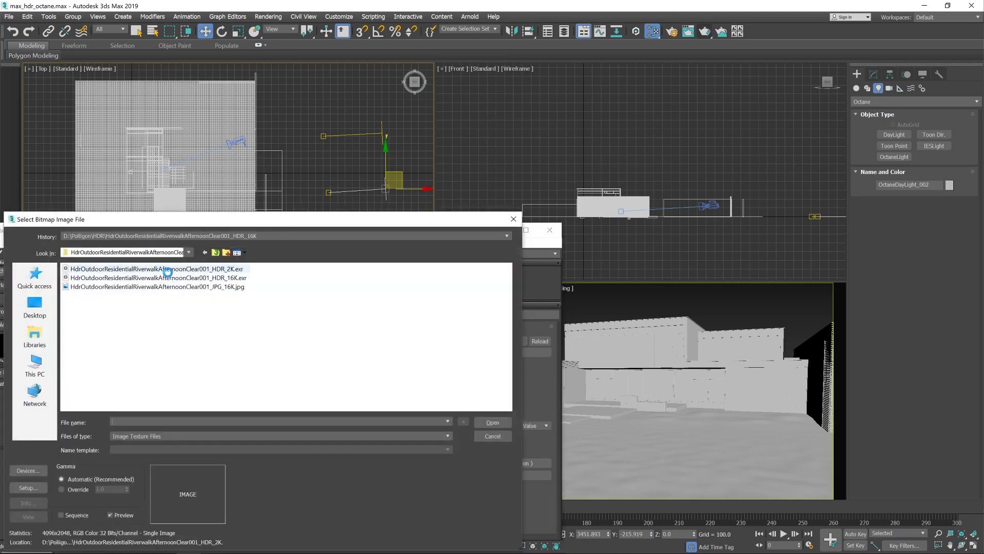
click(77, 490)
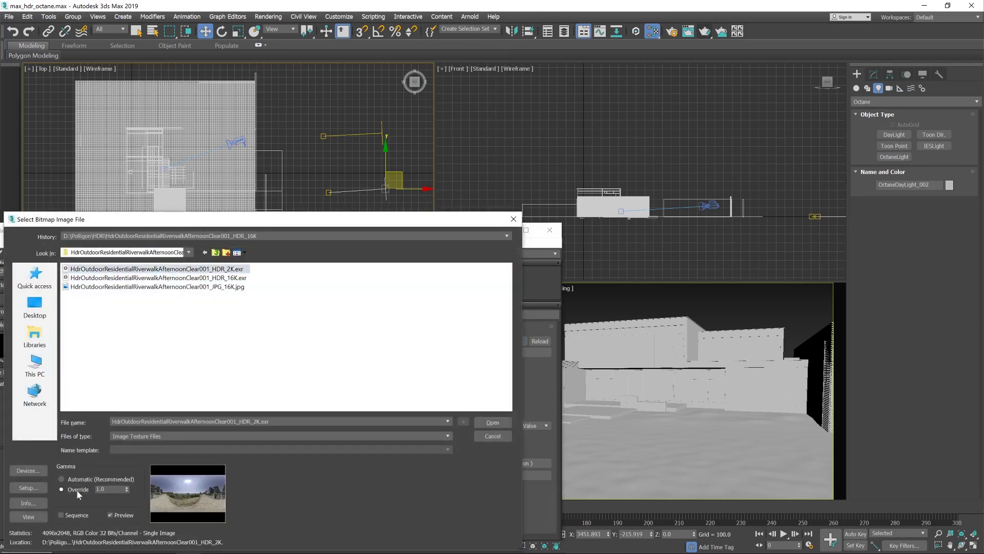
click(507, 423)
click(196, 229)
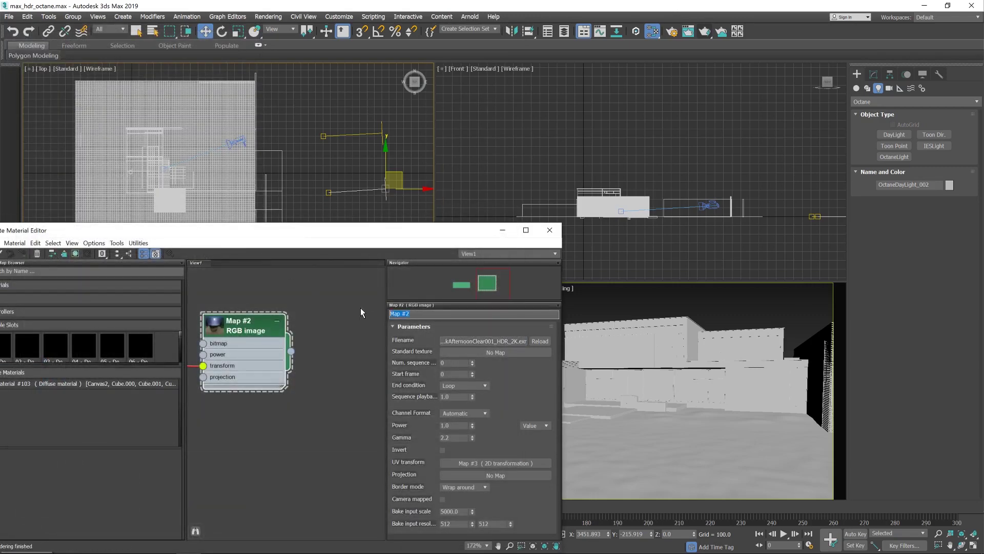
- Name the node 'EXR 2K' and recentre it in the node view
text(EXR 2K)
scroll(318, 339, down, 1)
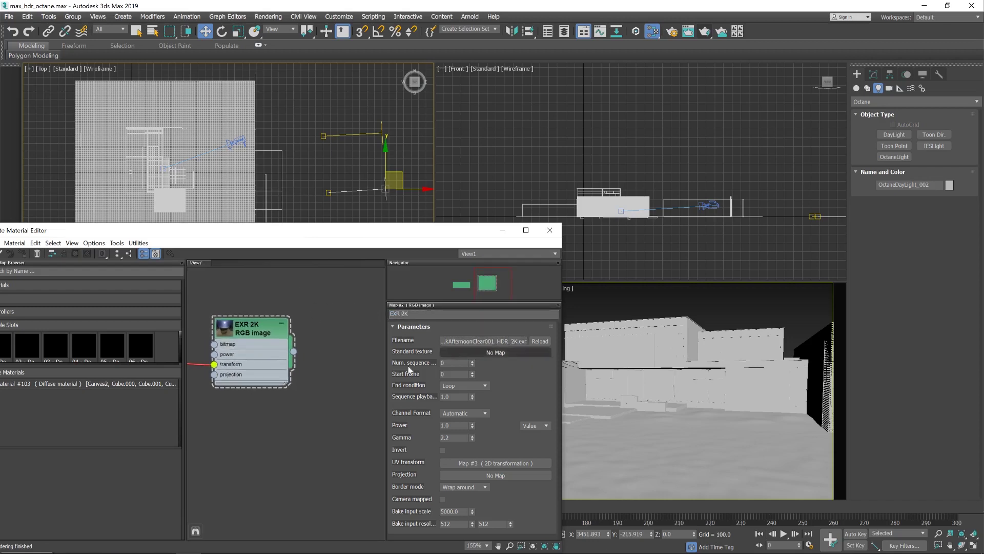
mouse_move(300, 399)
middle_down()
mouse_move(373, 390)
mouse_move(317, 400)
middle_up()
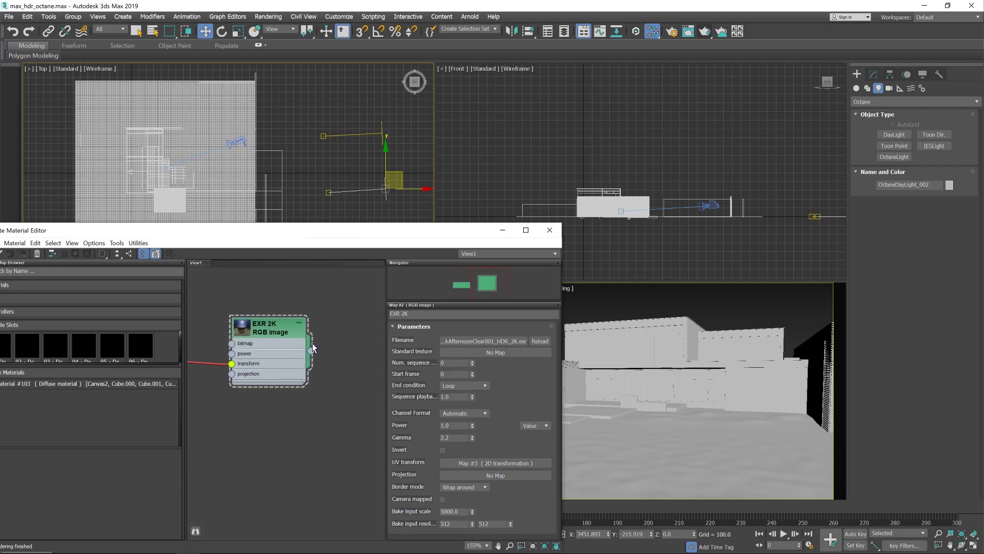
- Set OctaneDayLight_001's environment type to Texture, driven by an EXR 2K instance
click(382, 133)
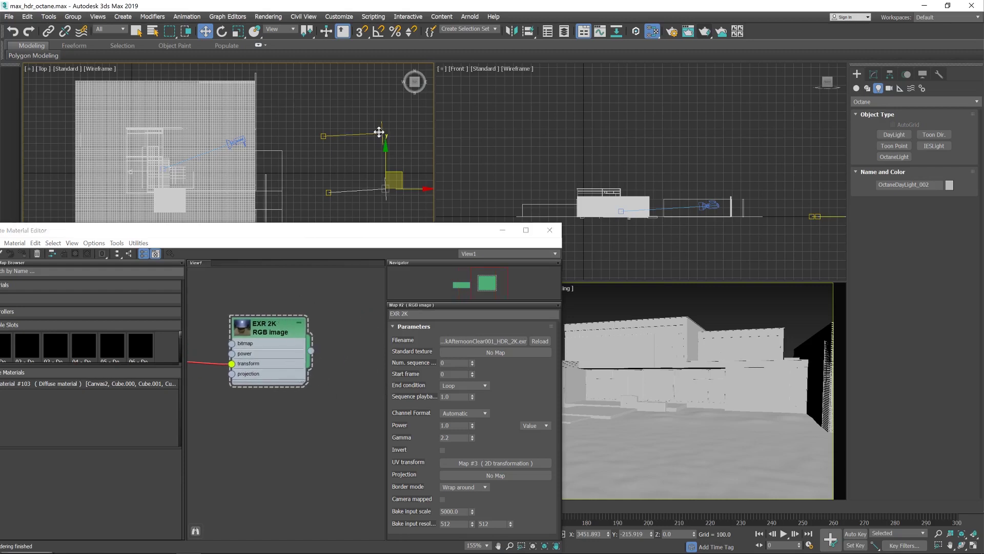
click(873, 74)
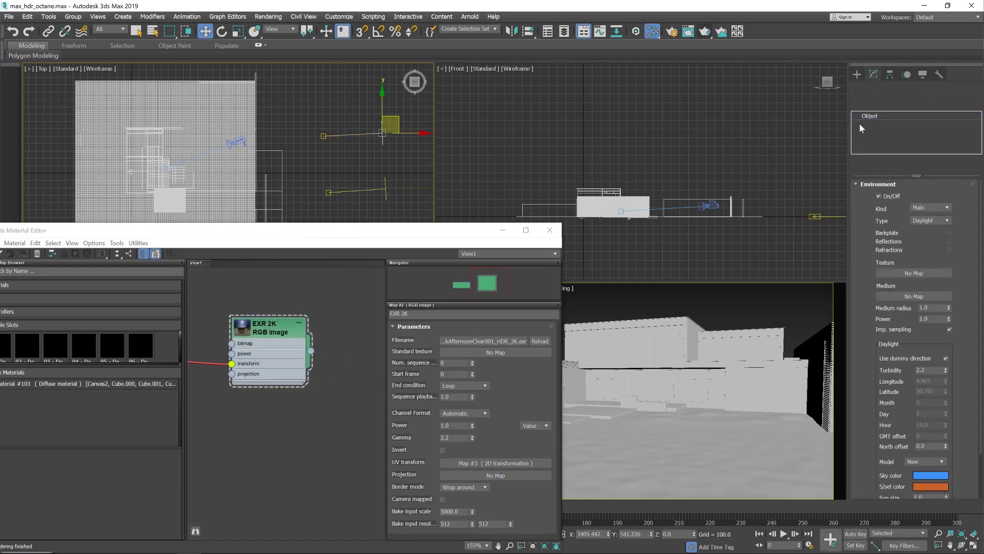
click(942, 220)
click(931, 229)
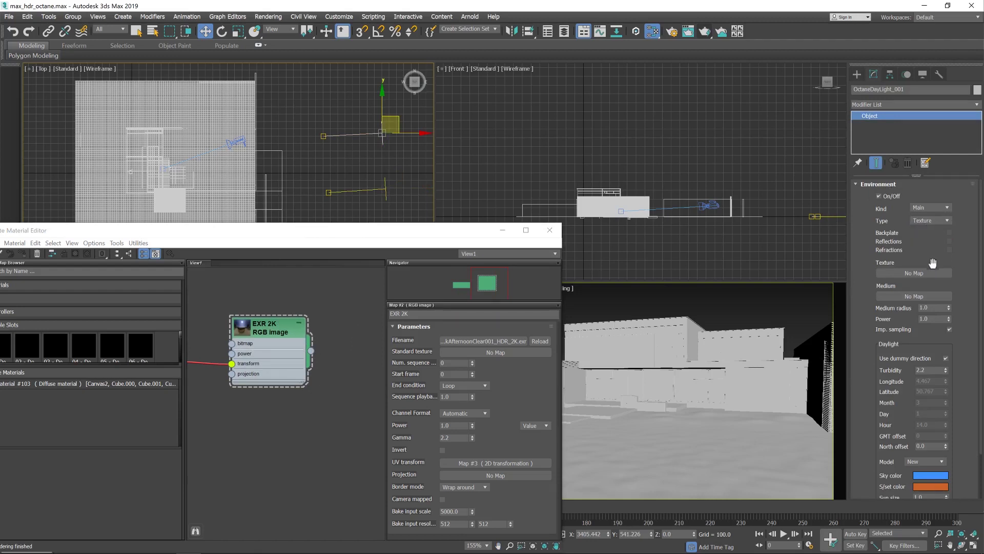
drag(311, 352, 908, 274)
click(476, 311)
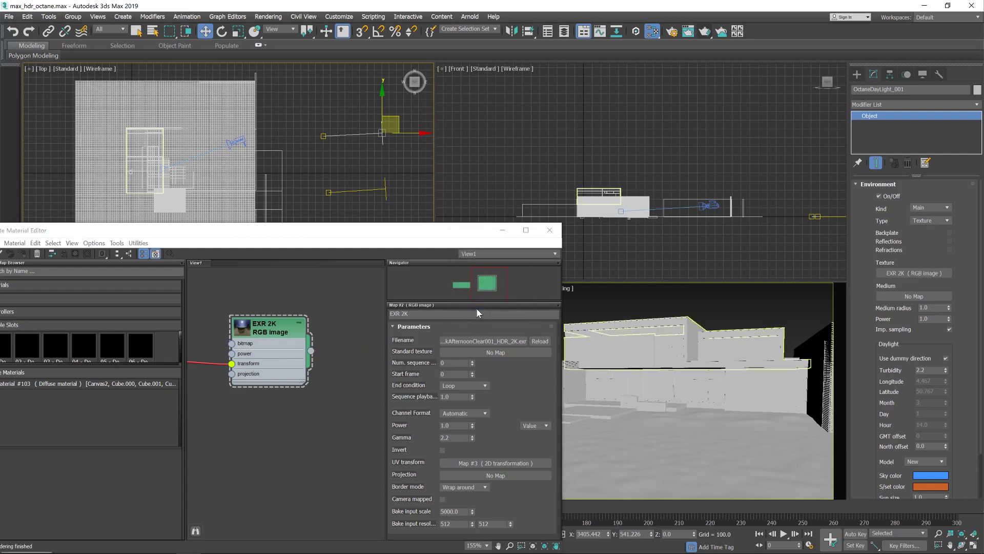
- Apply gamma 1.0 to the EXR 2K image and reselect OctaneDayLight_001
double_click(442, 438)
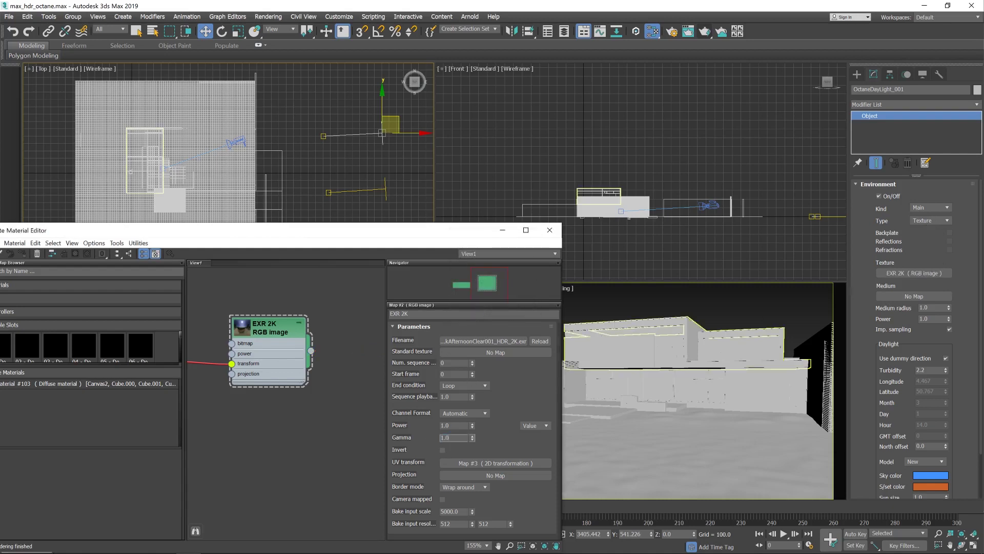
key(Return)
click(386, 186)
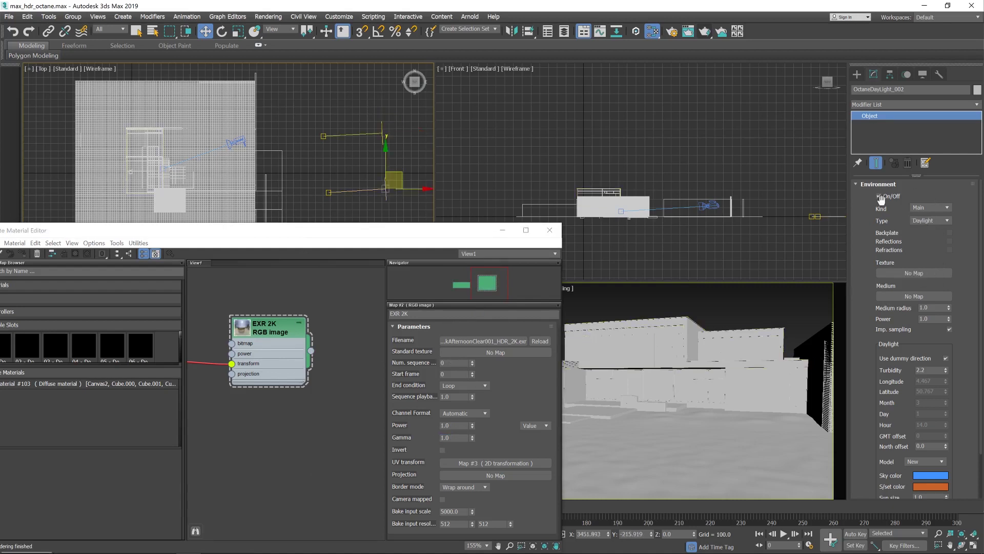
click(384, 134)
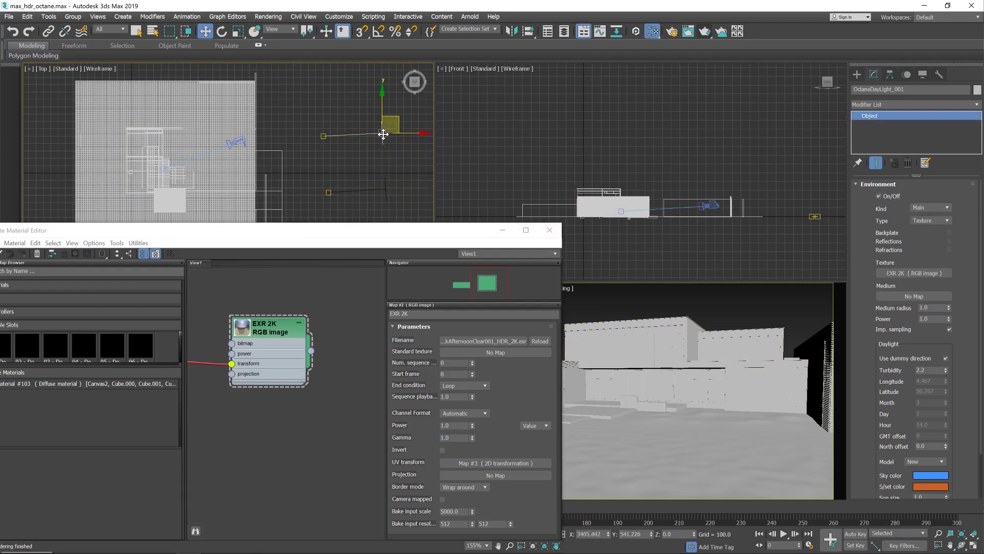
click(9, 17)
click(21, 77)
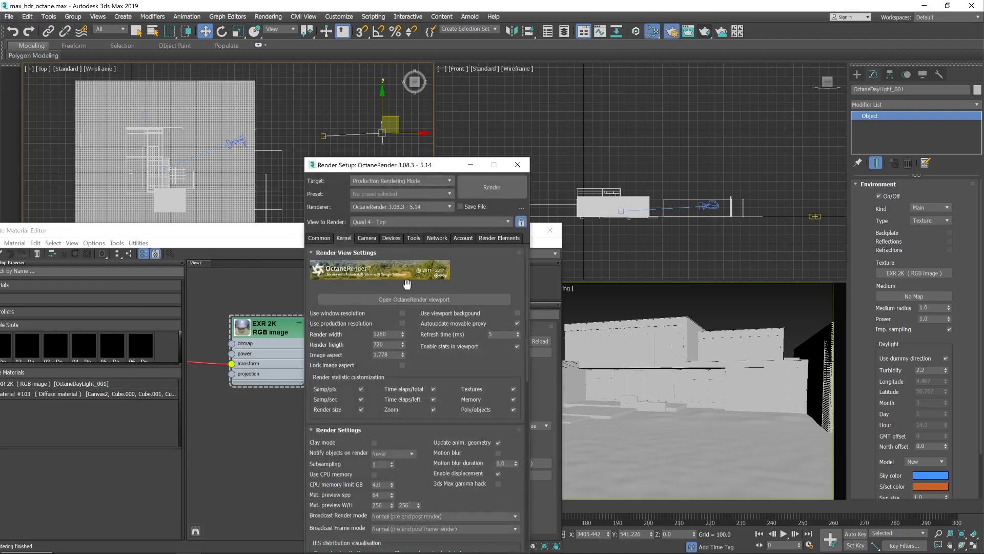
- Start the Octane live render of the perspective view lit by the HDR sky
click(410, 300)
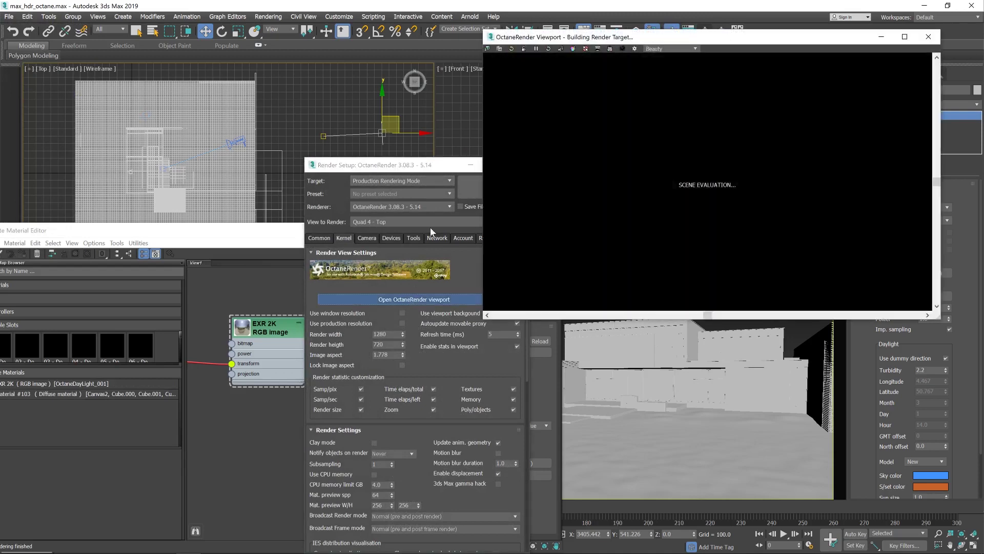
click(440, 170)
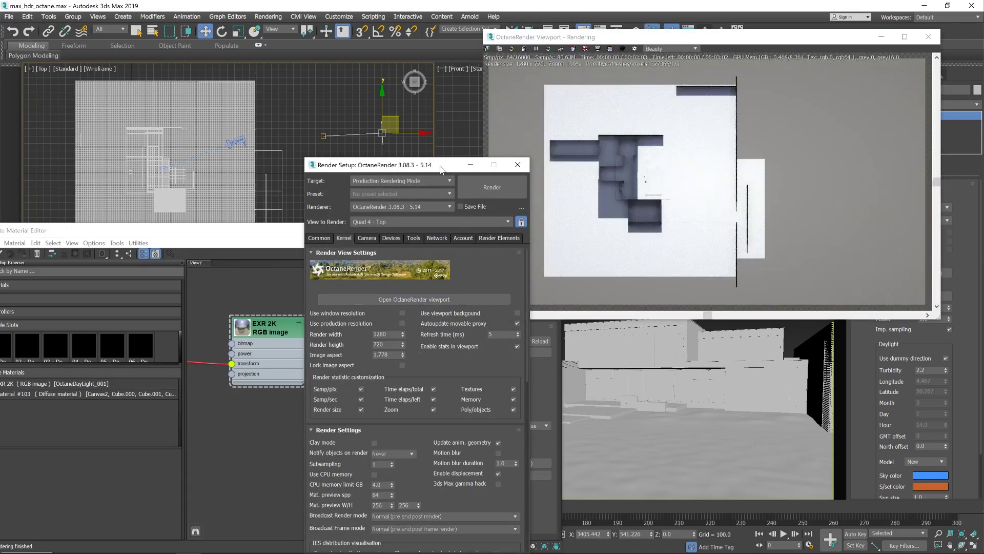
click(524, 165)
click(656, 377)
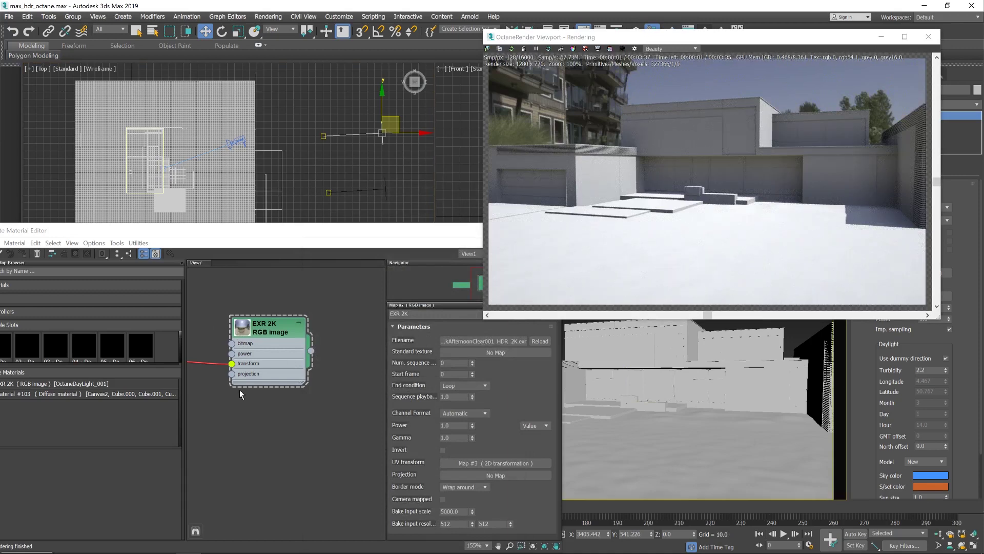
- Set the EXR 2K map's transform Translation U to 0.52, tidy the node graph, and close the preview
middle_drag(239, 390, 295, 389)
click(205, 354)
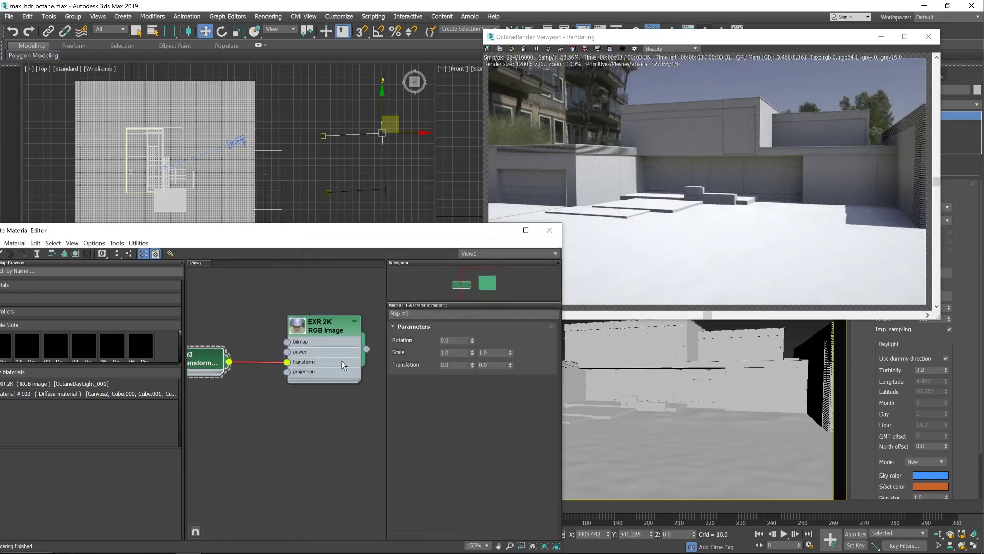
mouse_move(472, 364)
mouse_down()
mouse_move(471, 352)
mouse_move(477, 374)
mouse_move(475, 350)
mouse_up()
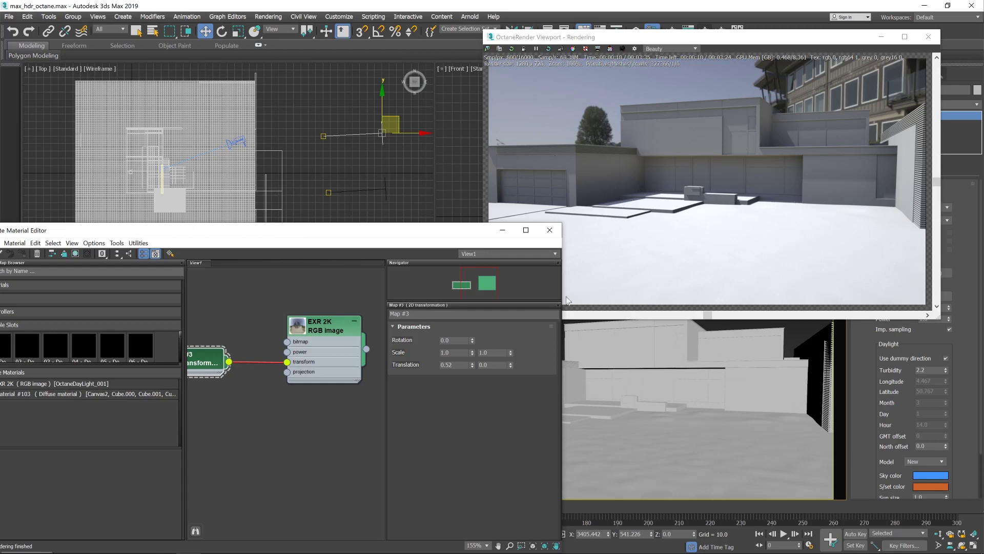
drag(313, 332, 281, 343)
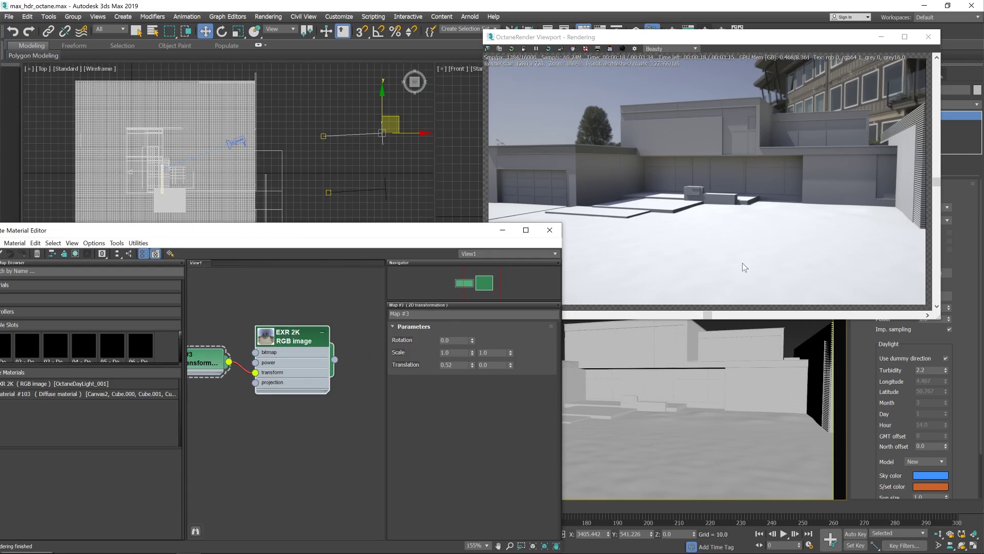
click(928, 36)
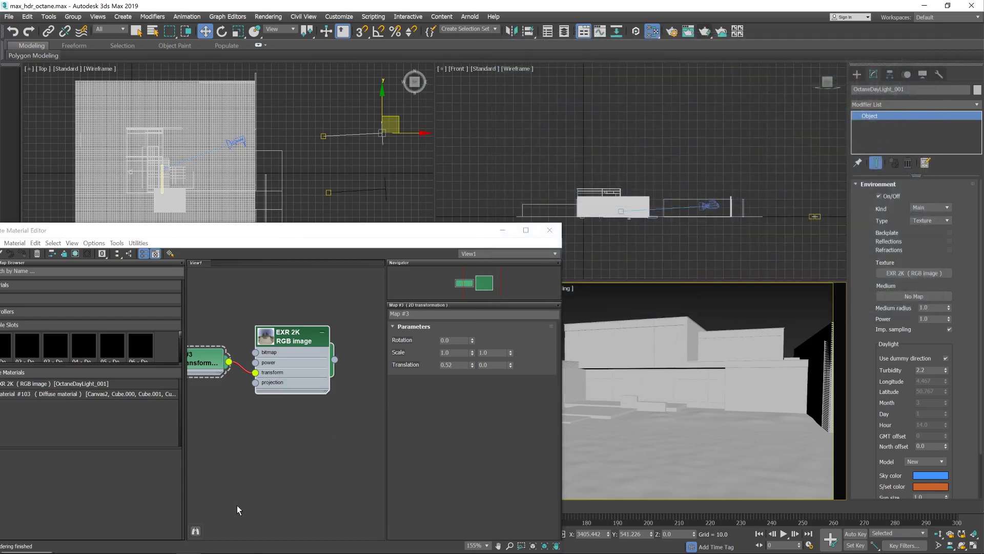
- Add a new Octane RGB image map node below EXR 2K in the Slate view
right_click(264, 454)
mouse_move(308, 469)
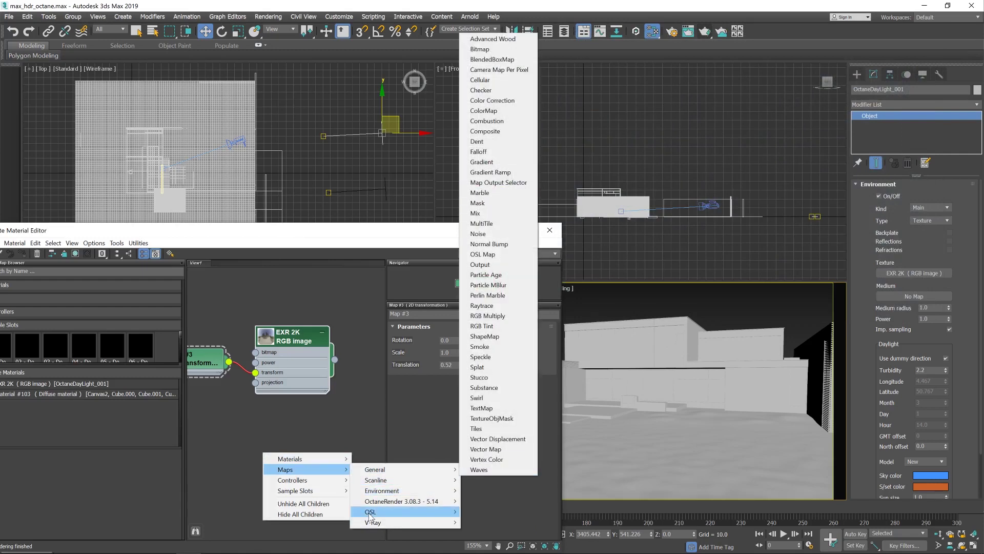
mouse_move(405, 501)
click(493, 384)
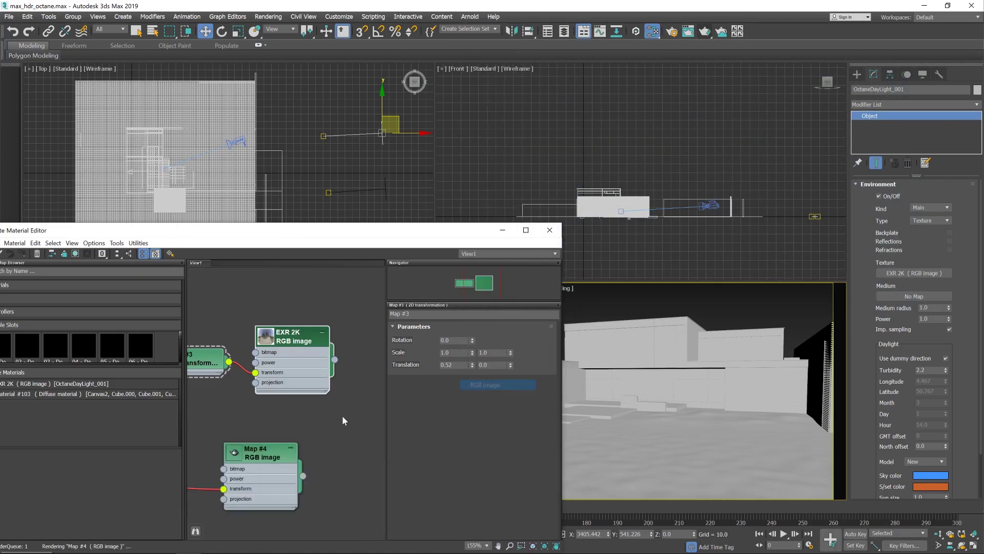
drag(260, 456, 291, 426)
double_click(292, 426)
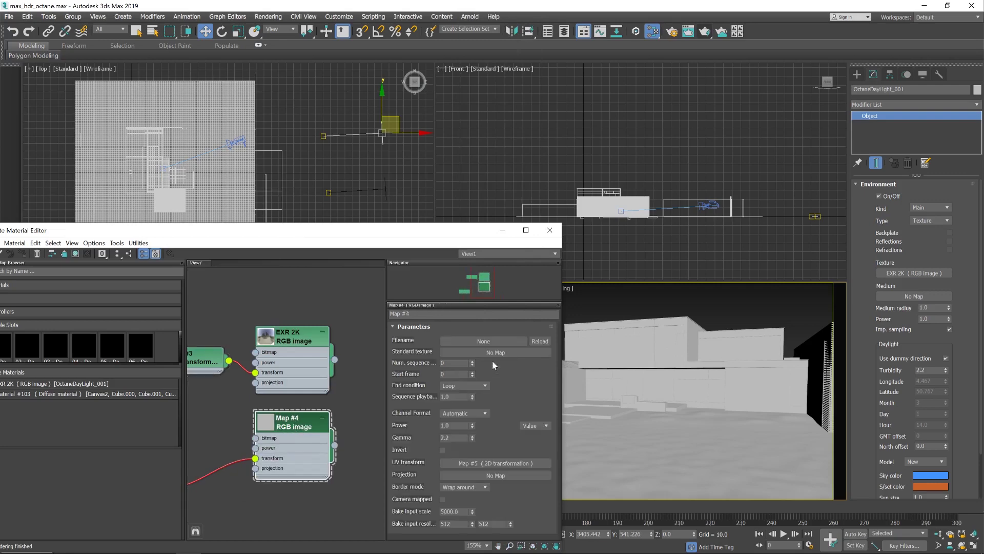
- Load the 16K JPG afternoon image with gamma 1.0 and name the map 'JPG 16K'
click(484, 341)
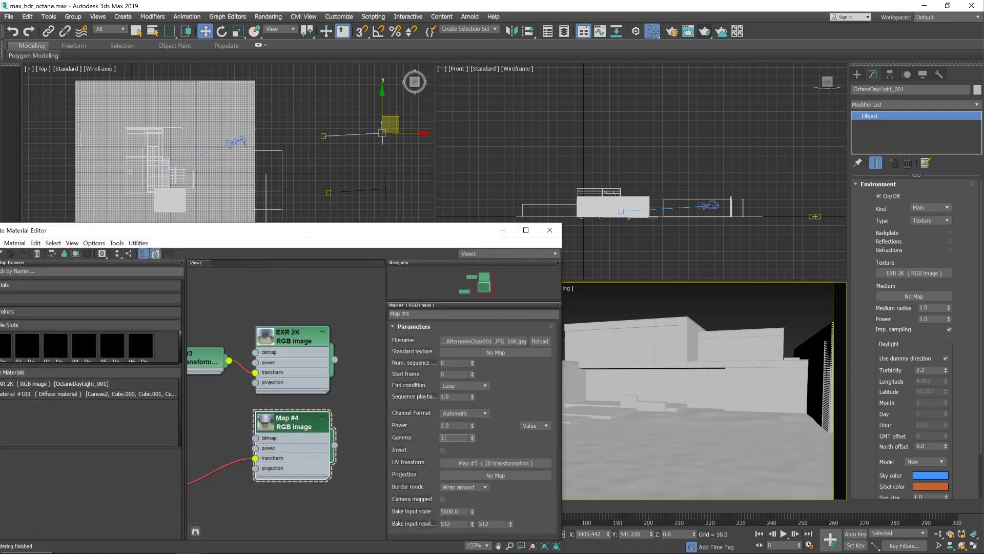
click(410, 314)
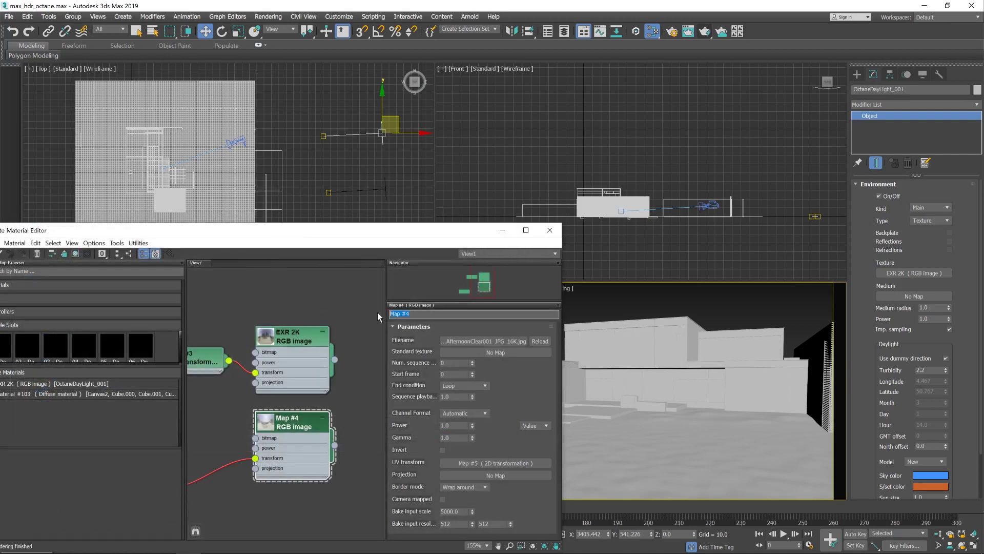
text(JJ)
key(BackSpace)
text(PG 16K)
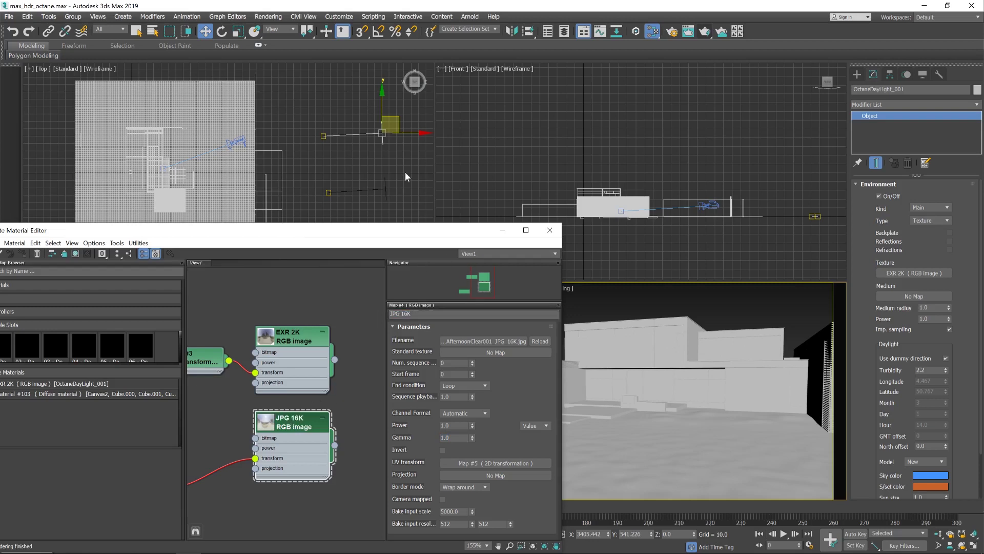
click(386, 188)
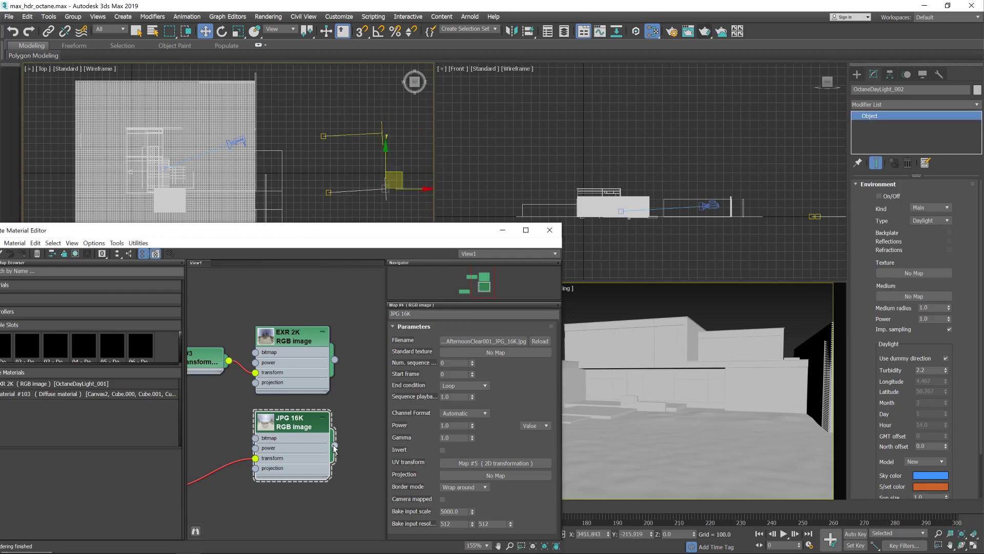
- Wire JPG 16K into OctaneDayLight_002's environment as a Visible Texture backplate, with the Octane preview running
drag(334, 445, 903, 277)
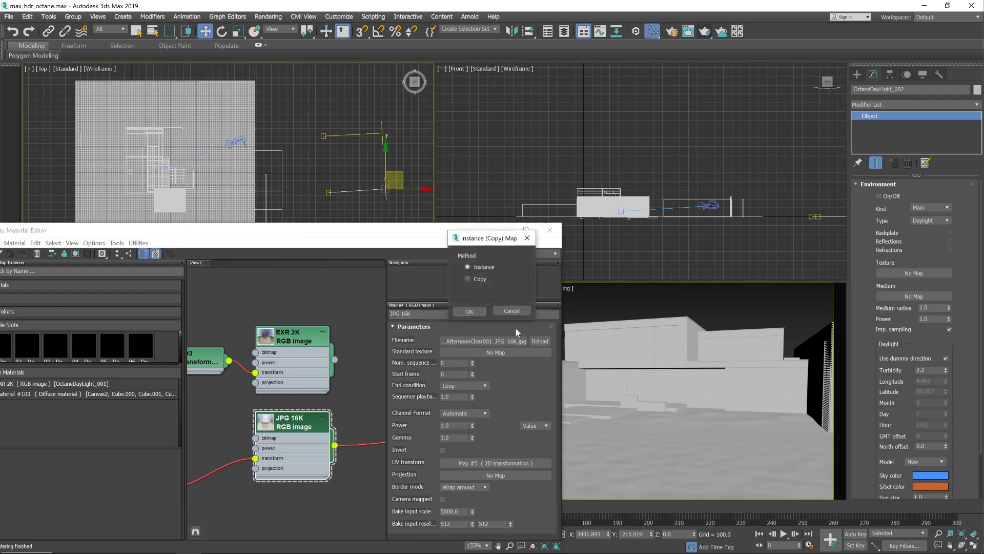
click(470, 314)
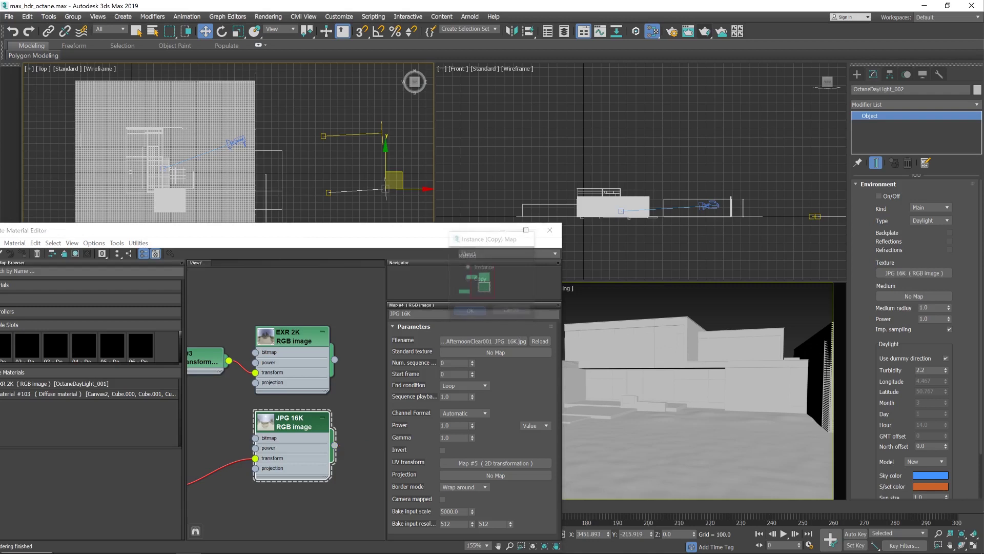
click(931, 220)
click(928, 232)
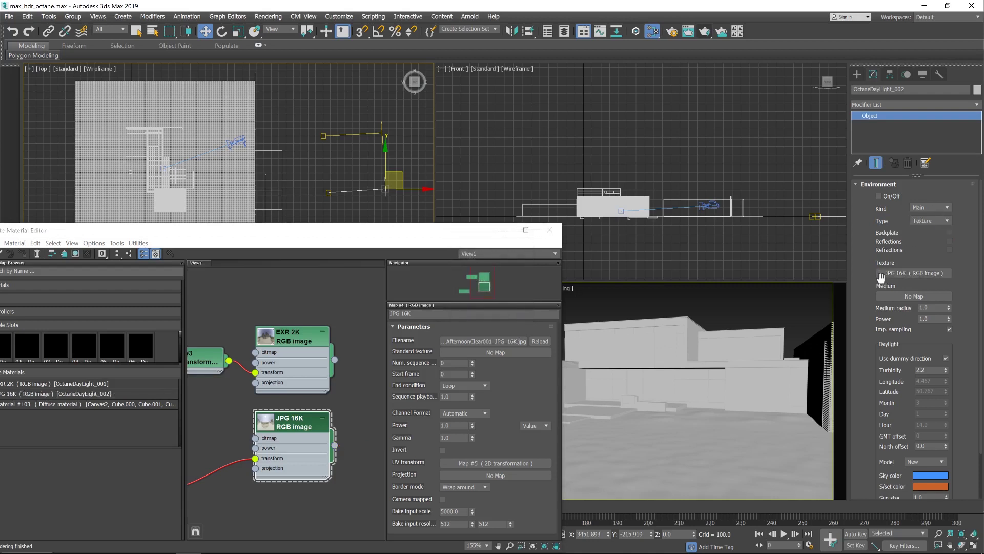
click(935, 208)
click(949, 232)
click(383, 135)
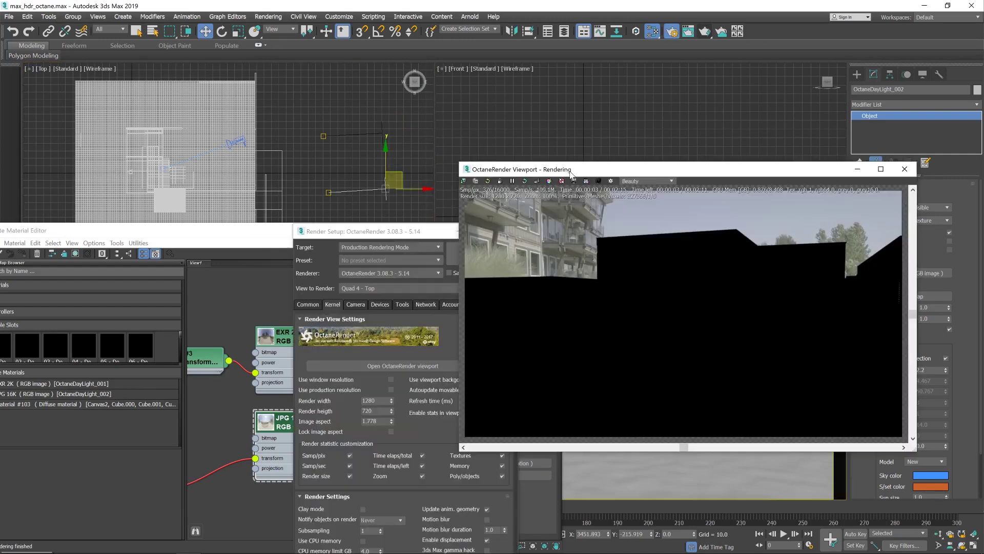
drag(654, 171, 579, 81)
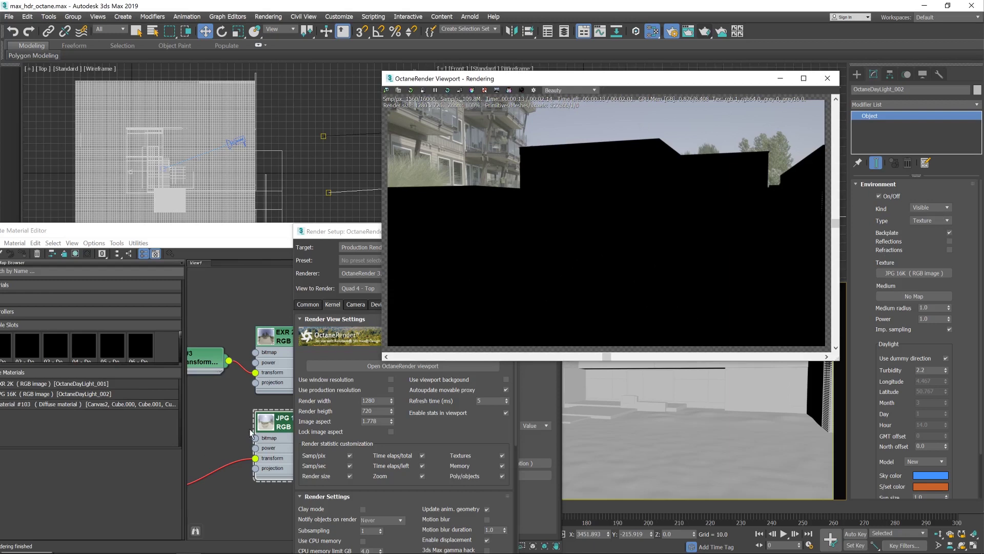
- Shift the JPG 16K transform's horizontal translation to -0.59
click(218, 429)
scroll(219, 429, up, 2)
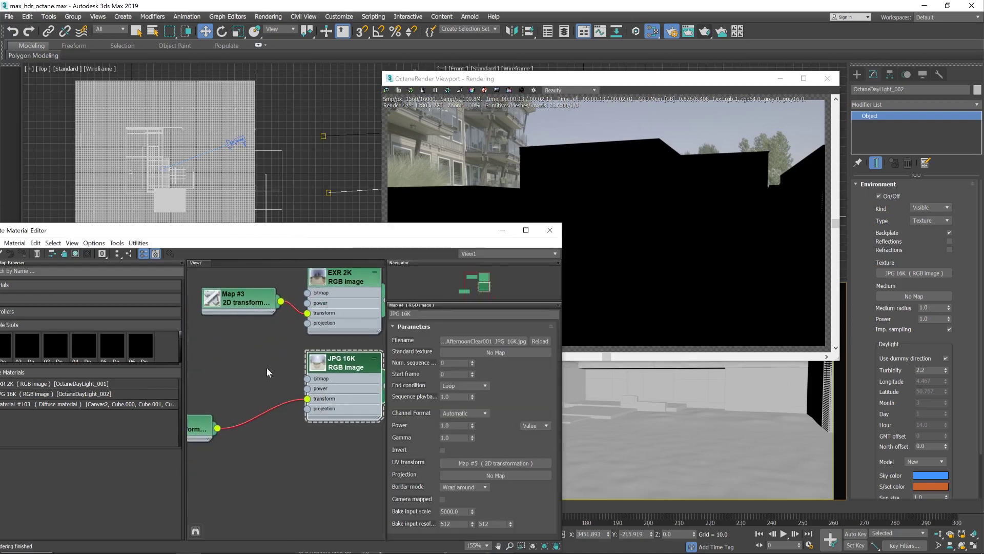
click(207, 430)
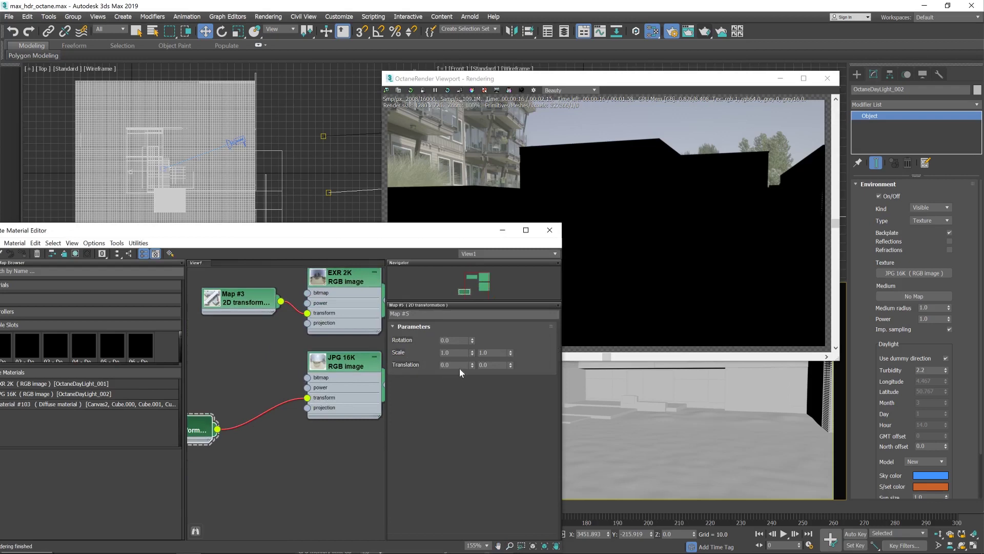
drag(472, 365, 479, 384)
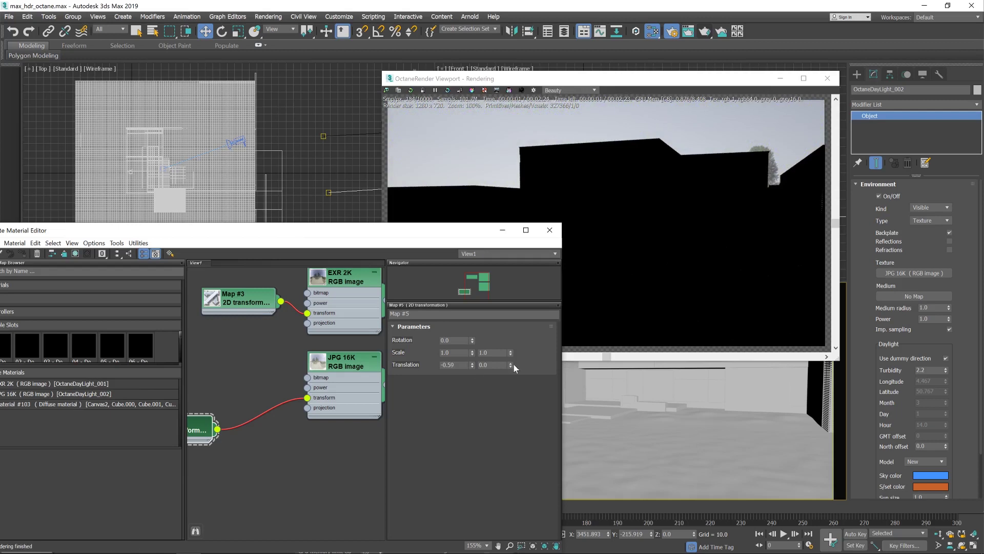
- Review the JPG 16K map's file settings, trying automatic gamma, without changing the file
click(349, 366)
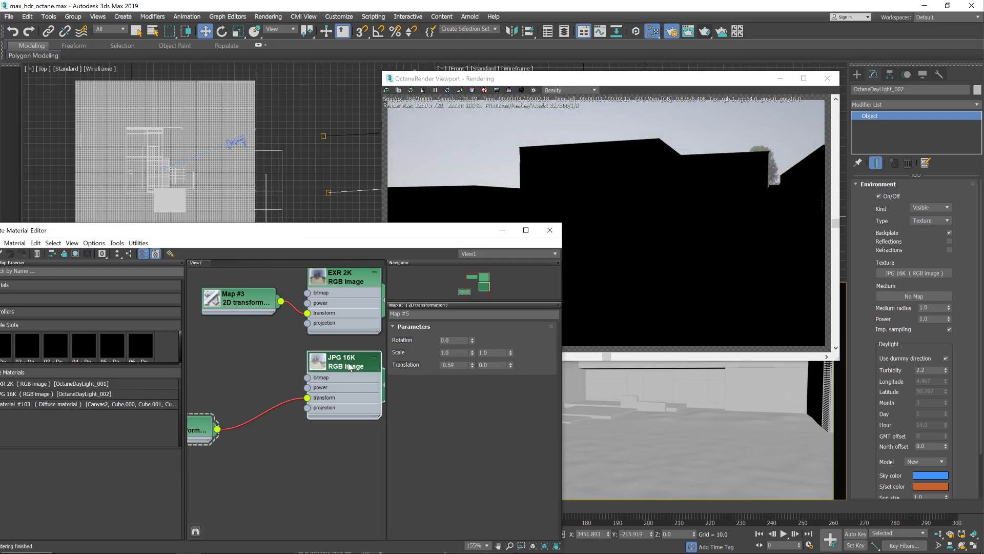
double_click(349, 366)
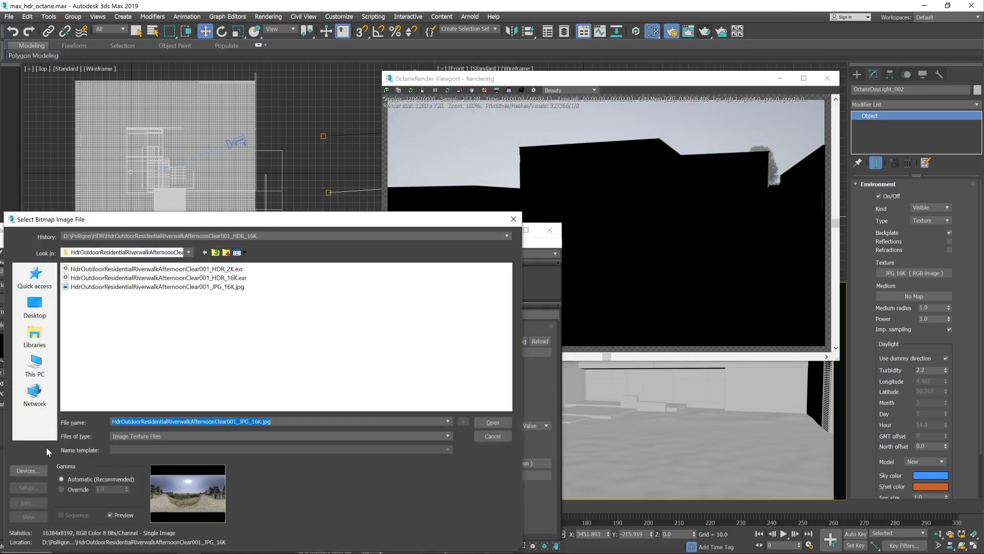
click(77, 489)
click(97, 480)
click(489, 435)
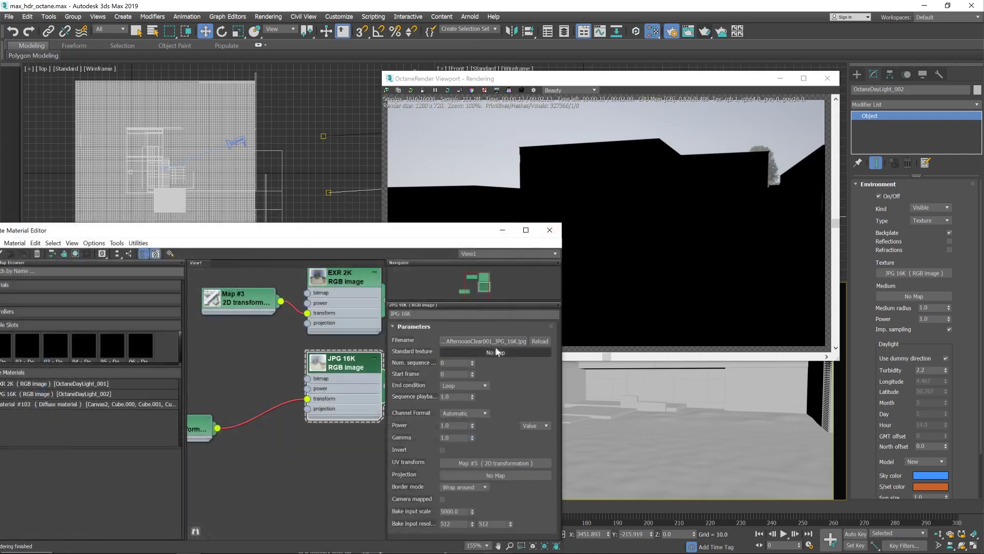
- Nudge the backplate transform's vertical translation to -0.05 and close the material editor
double_click(201, 429)
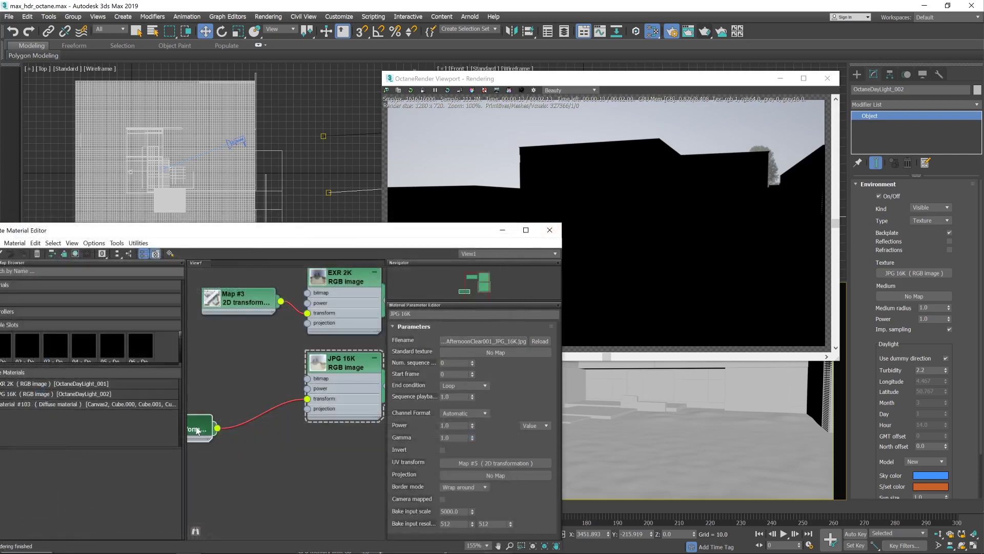
drag(510, 367, 510, 385)
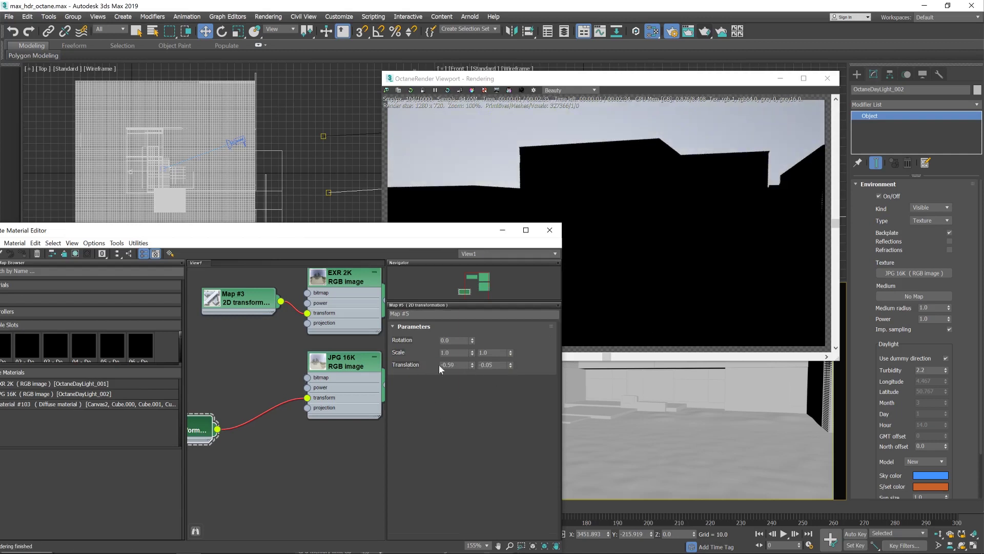
drag(462, 229, 341, 306)
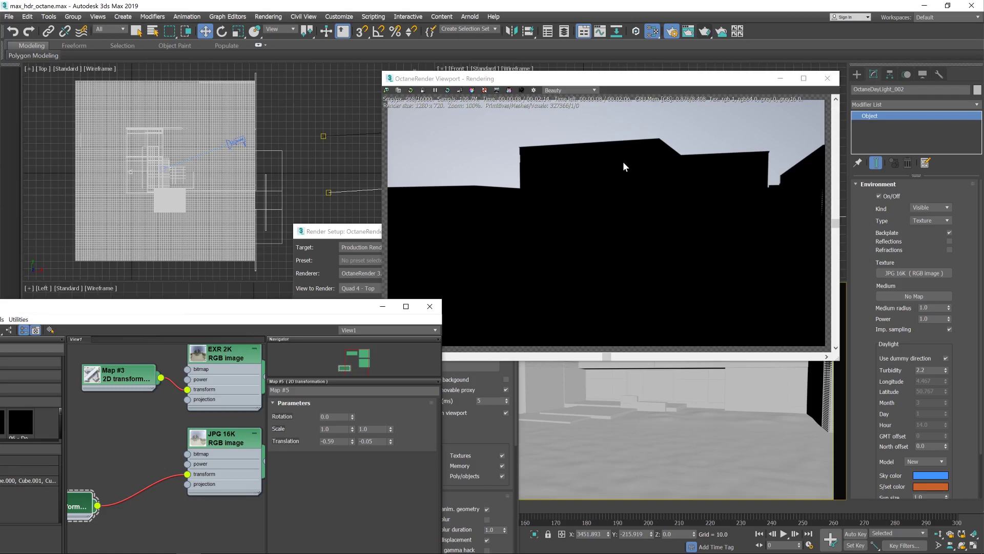
click(429, 309)
- Close the Octane preview and render settings, select OctaneDayLight_001, and render a production frame
click(828, 78)
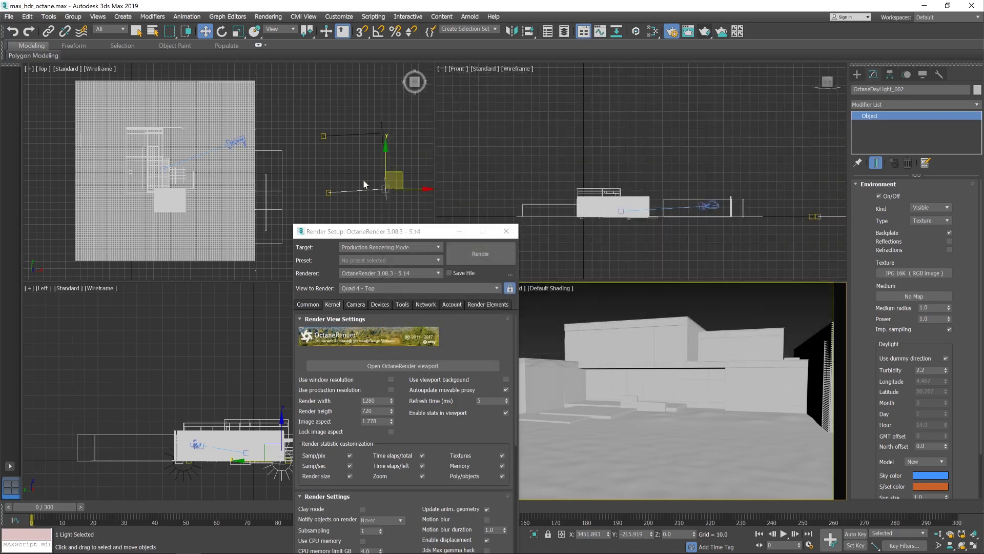
click(377, 132)
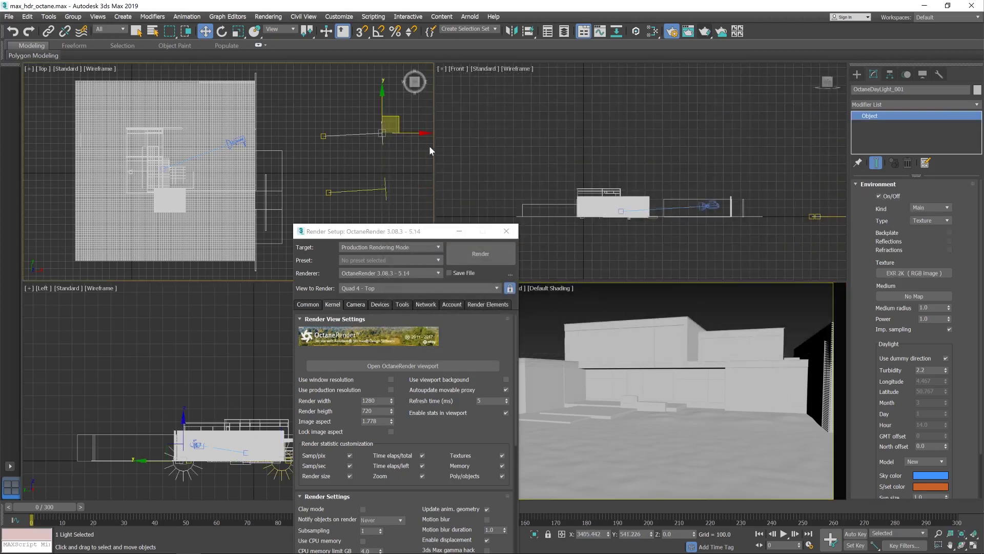
click(506, 232)
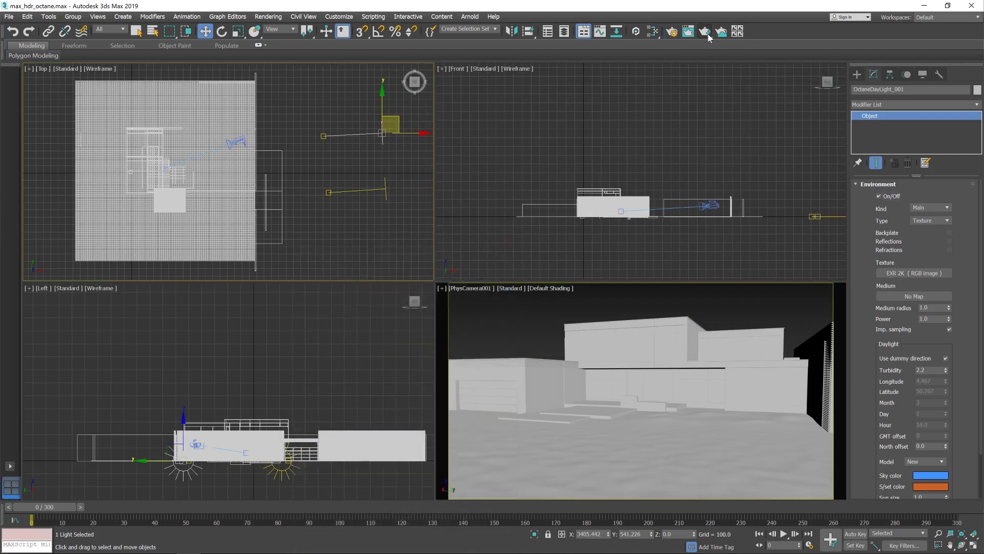
click(706, 33)
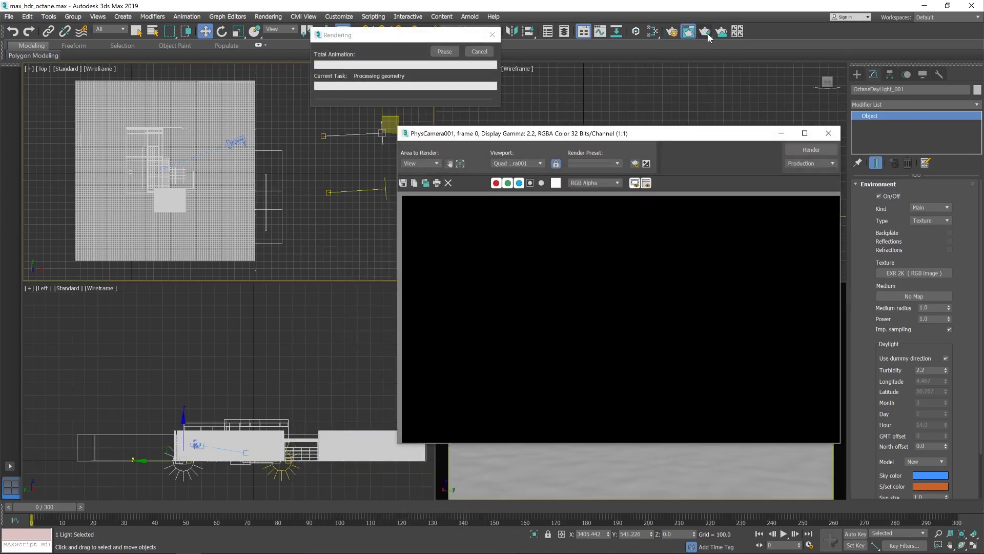